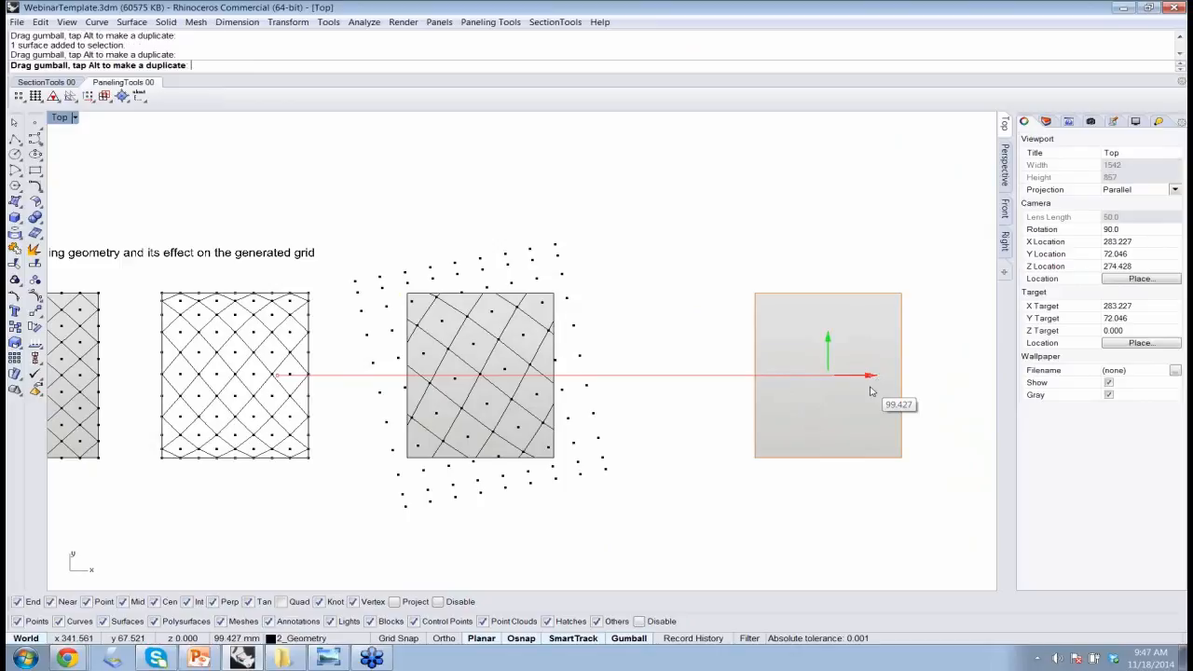
Start a Surface Domain Length grid on the plain surface copy with U length 1.5 and V length 1.8
right_click_drag(770, 512, 655, 514)
scroll(730, 389, "up", 4)
right_click_drag(731, 389, 597, 365)
scroll(596, 387, "up", 2)
left_click(780, 370)
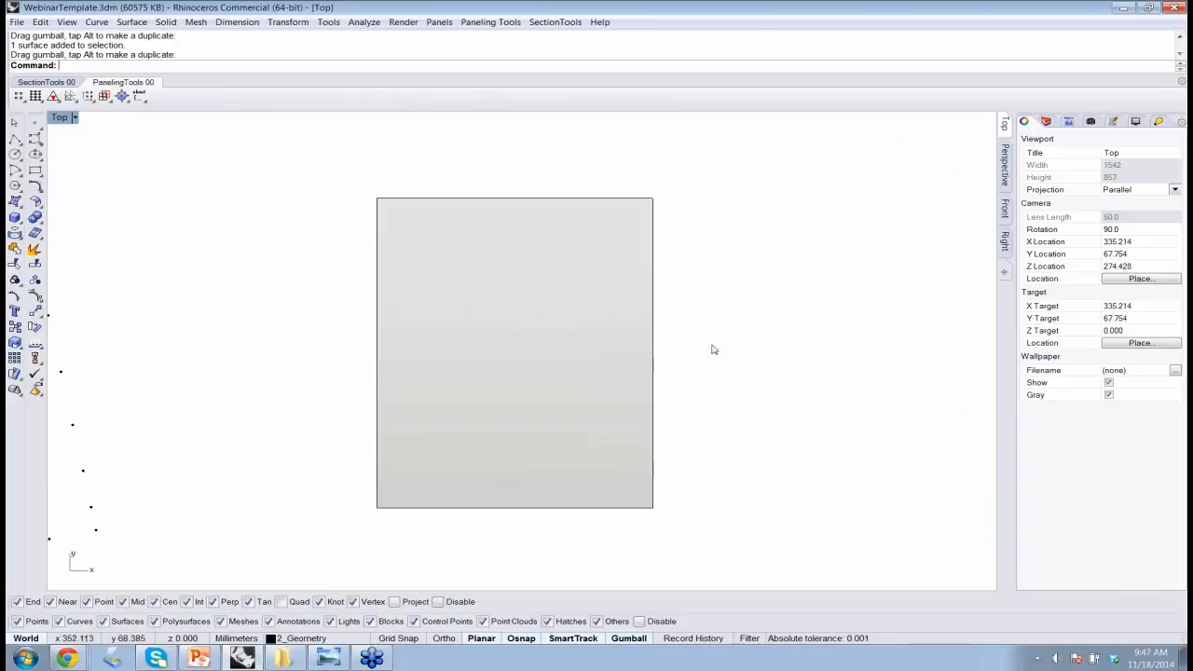
left_click(484, 23)
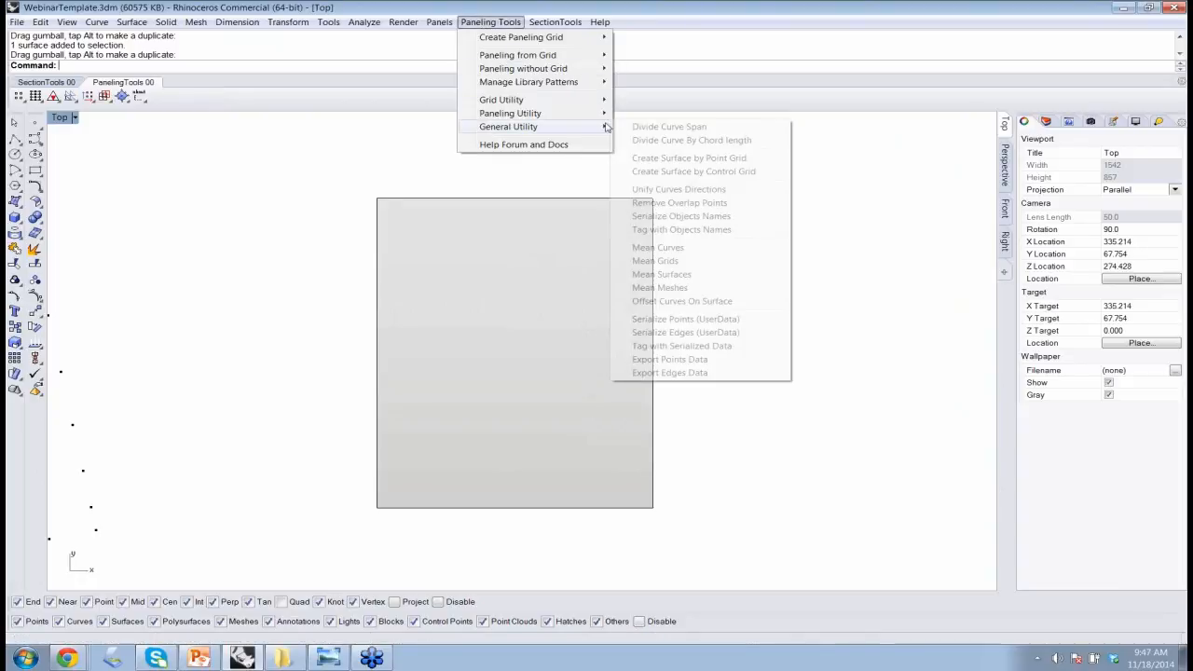
mouse_move(565, 37)
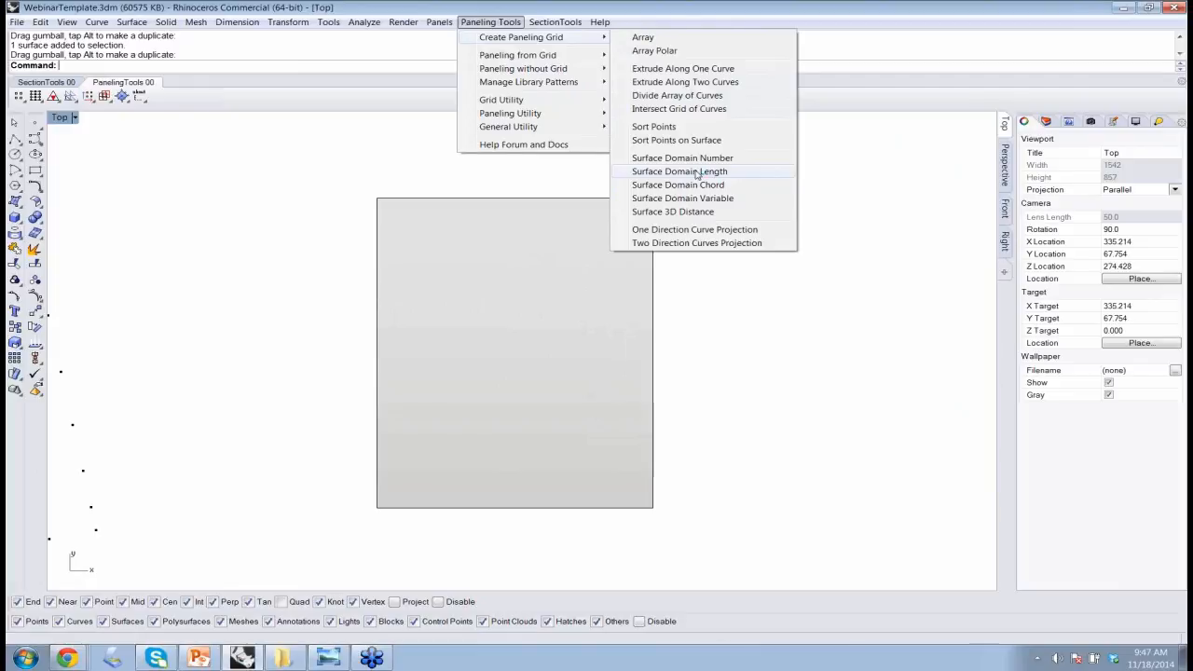
left_click(696, 174)
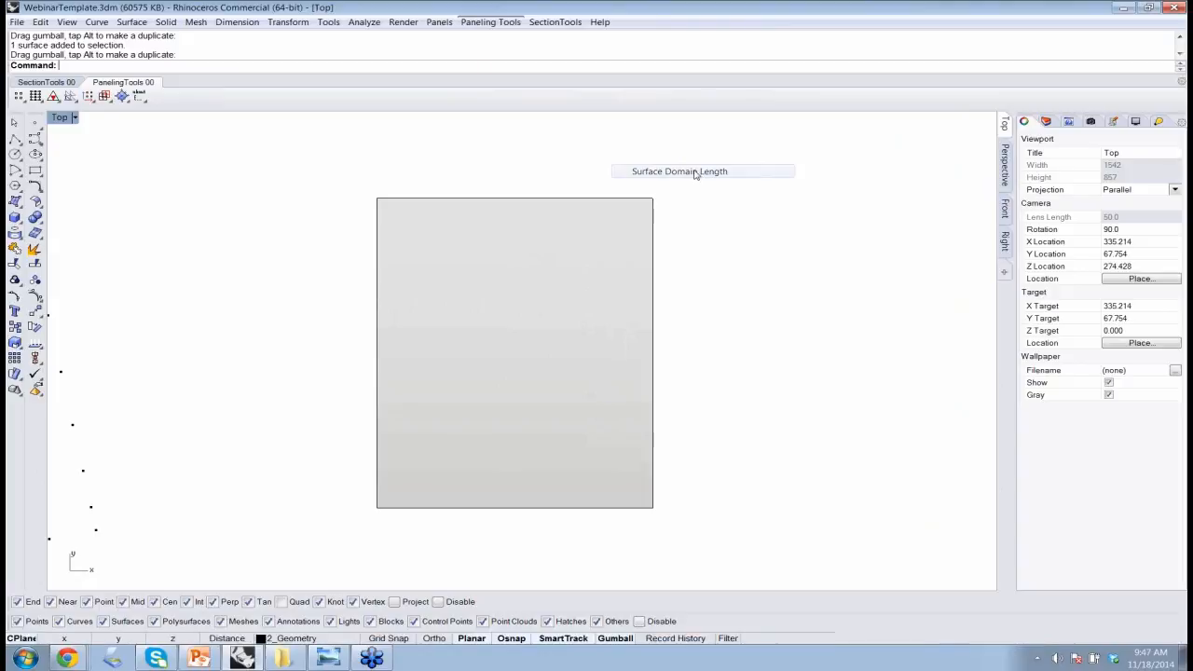
left_click(535, 485)
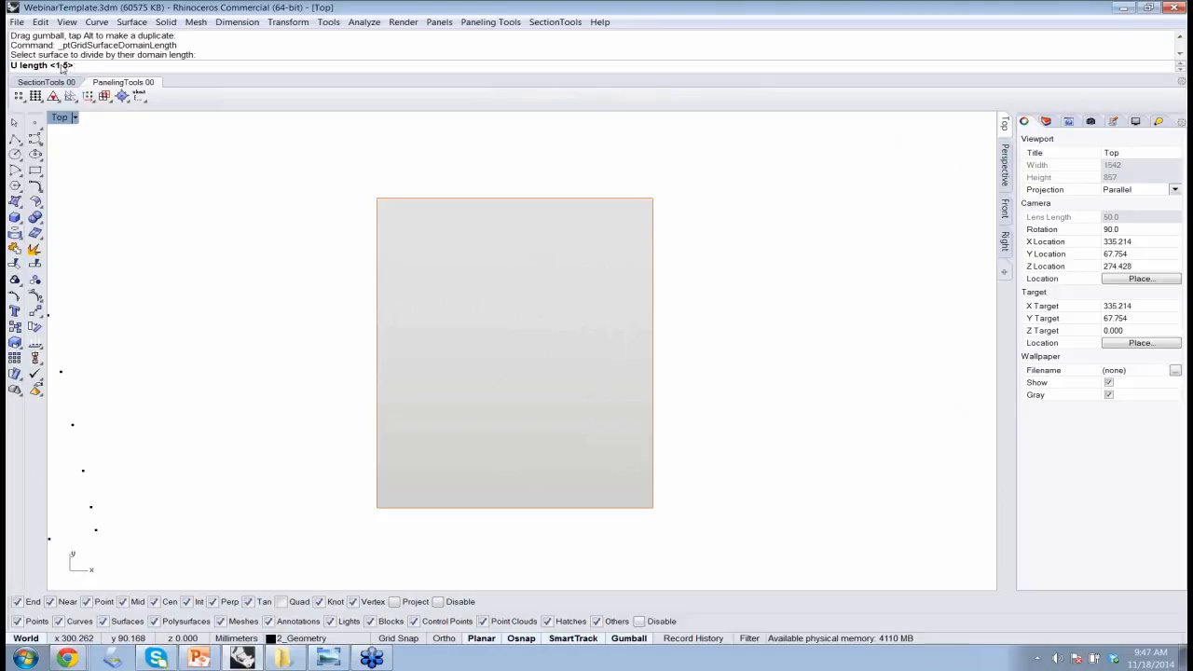
key("Return")
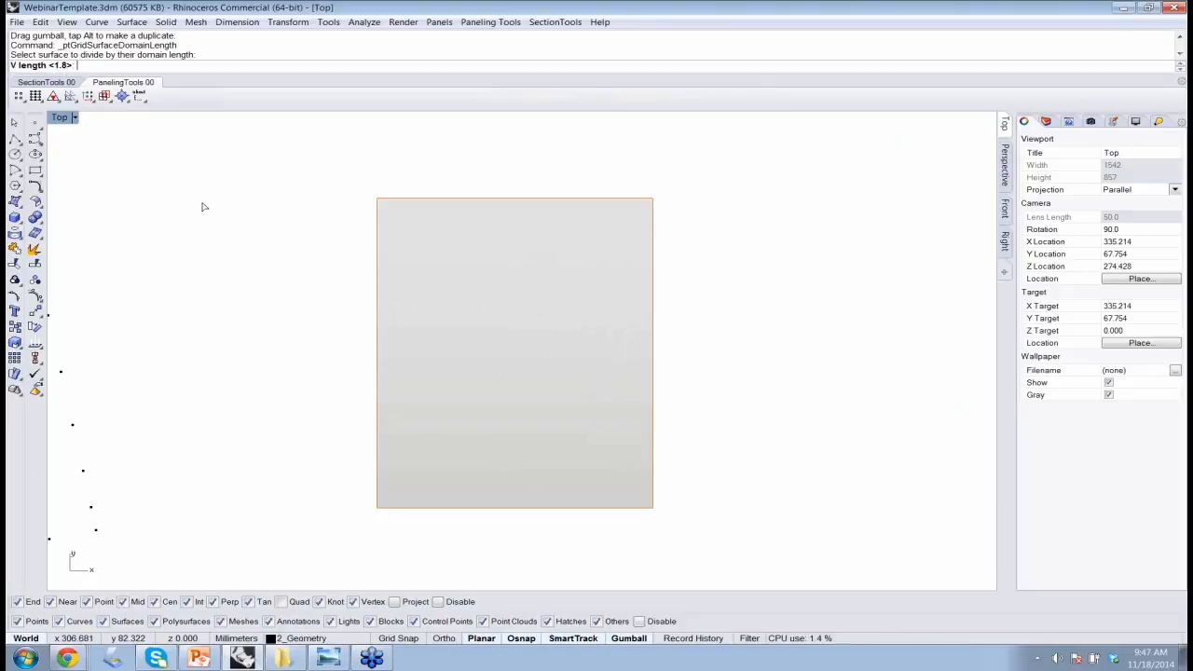
key("Return")
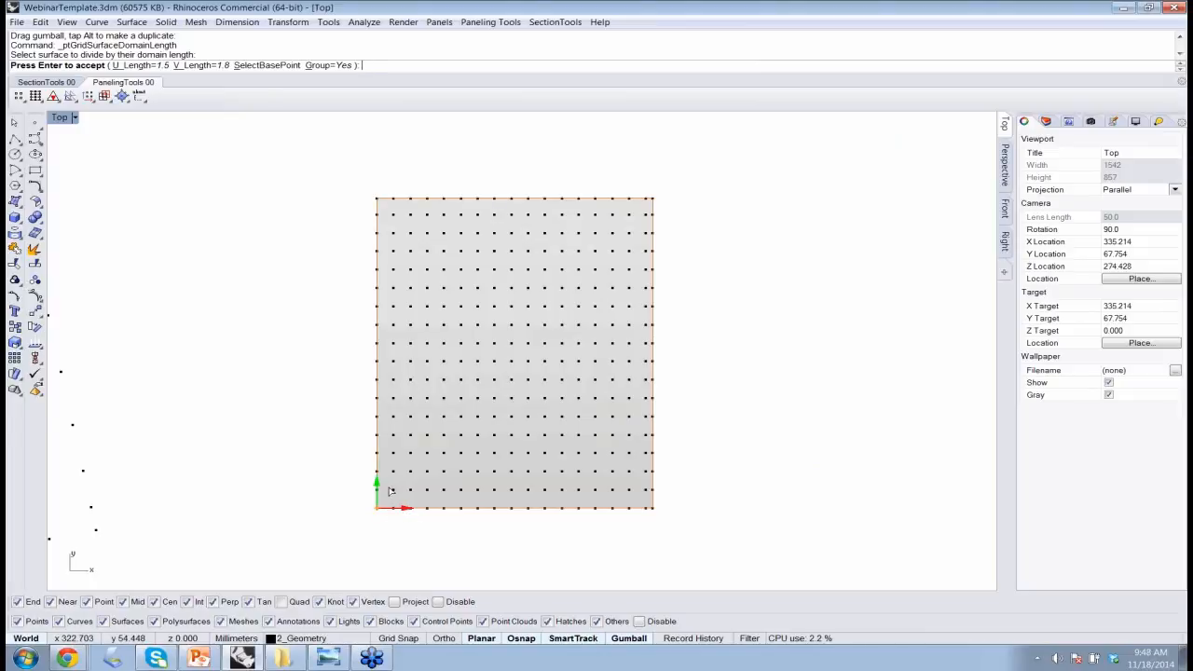
Change the grid spacing to U length 2 and V length 3 and create the grid
left_click(140, 65)
type("2")
key("Return")
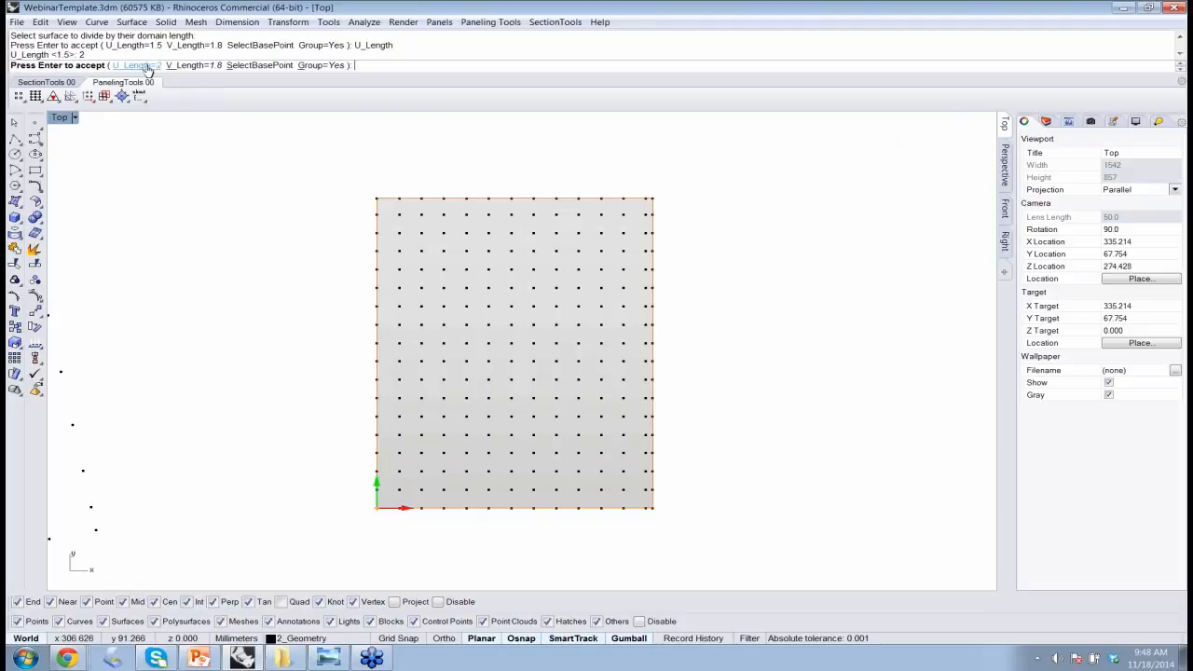
left_click(177, 65)
type("3")
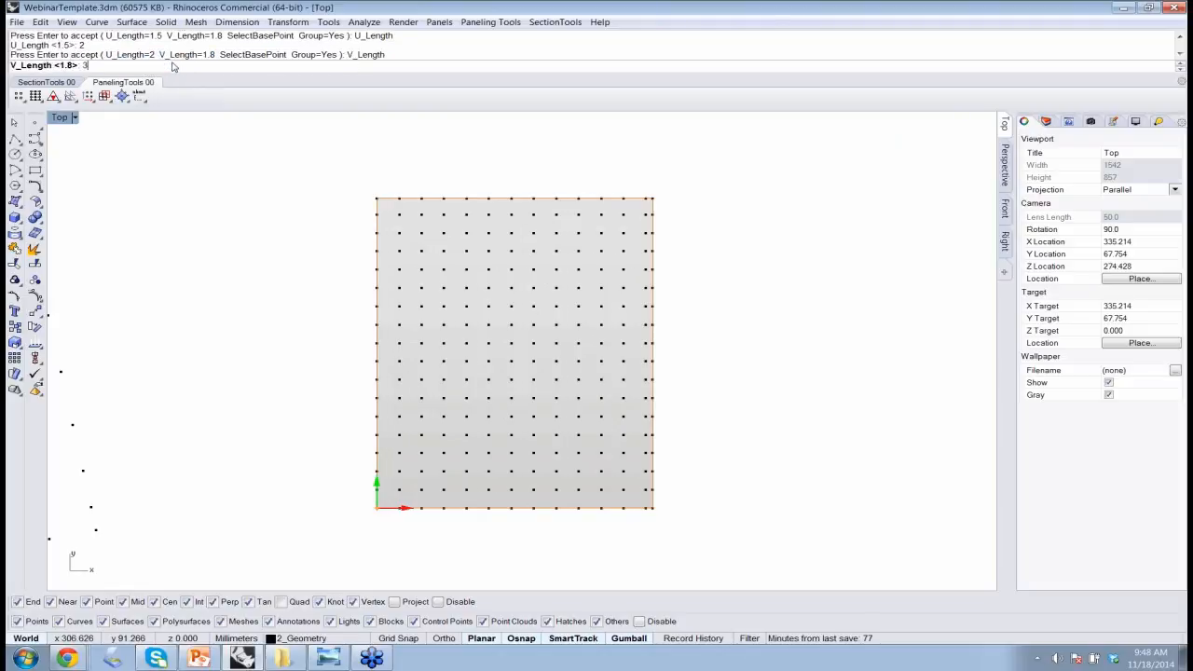
key("Return")
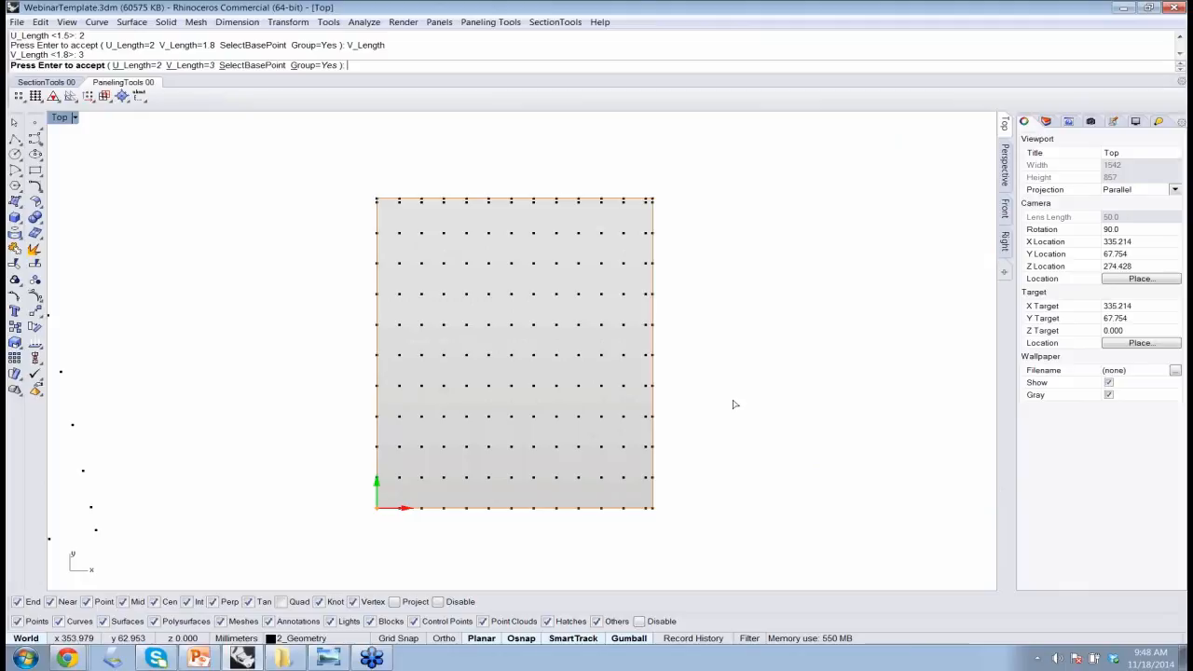
key("Return")
Panel the new point grid with Panel 2D Grid, using the Diamond pattern with edges and no base surface
left_click(490, 21)
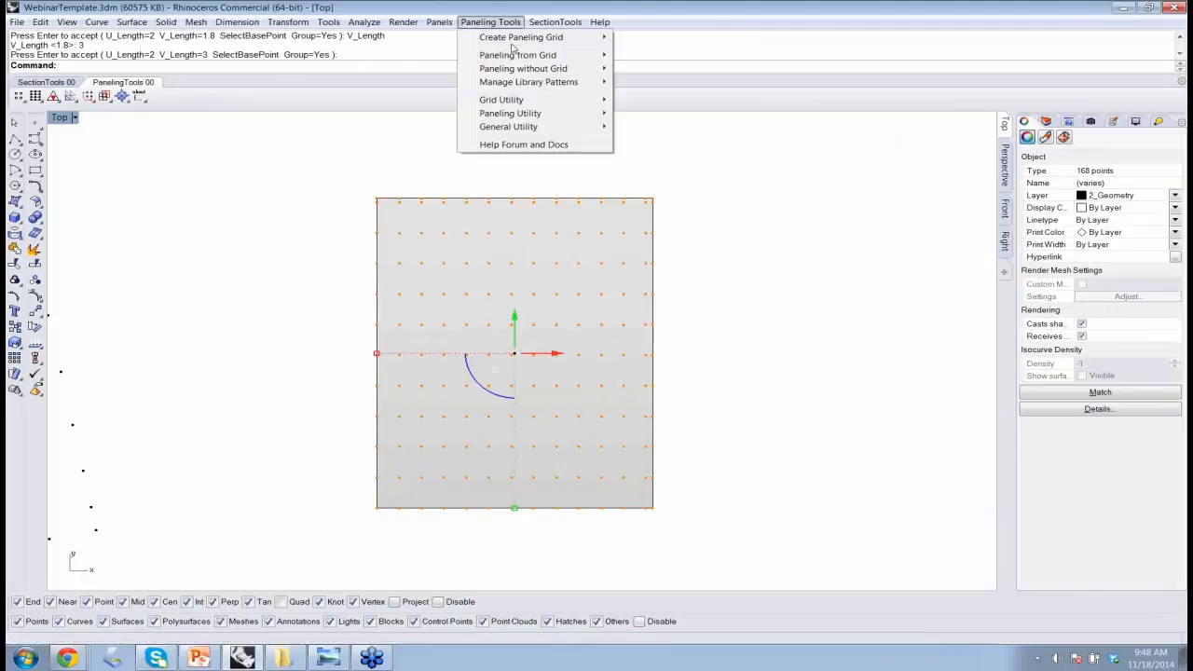
mouse_move(533, 54)
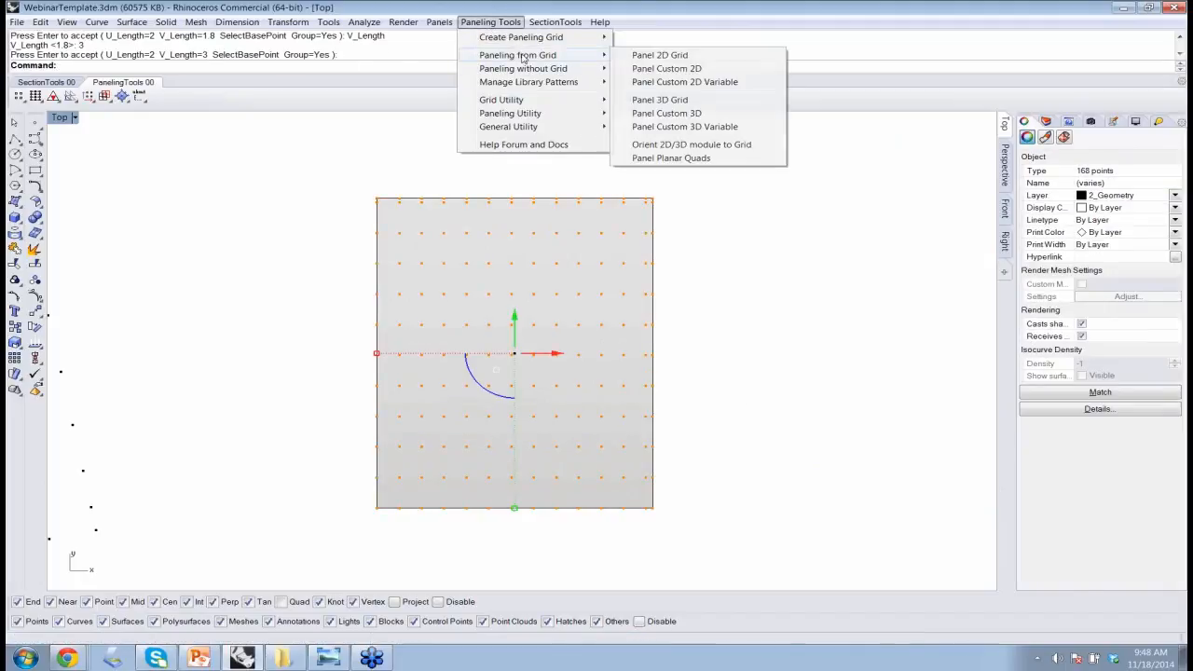
left_click(692, 58)
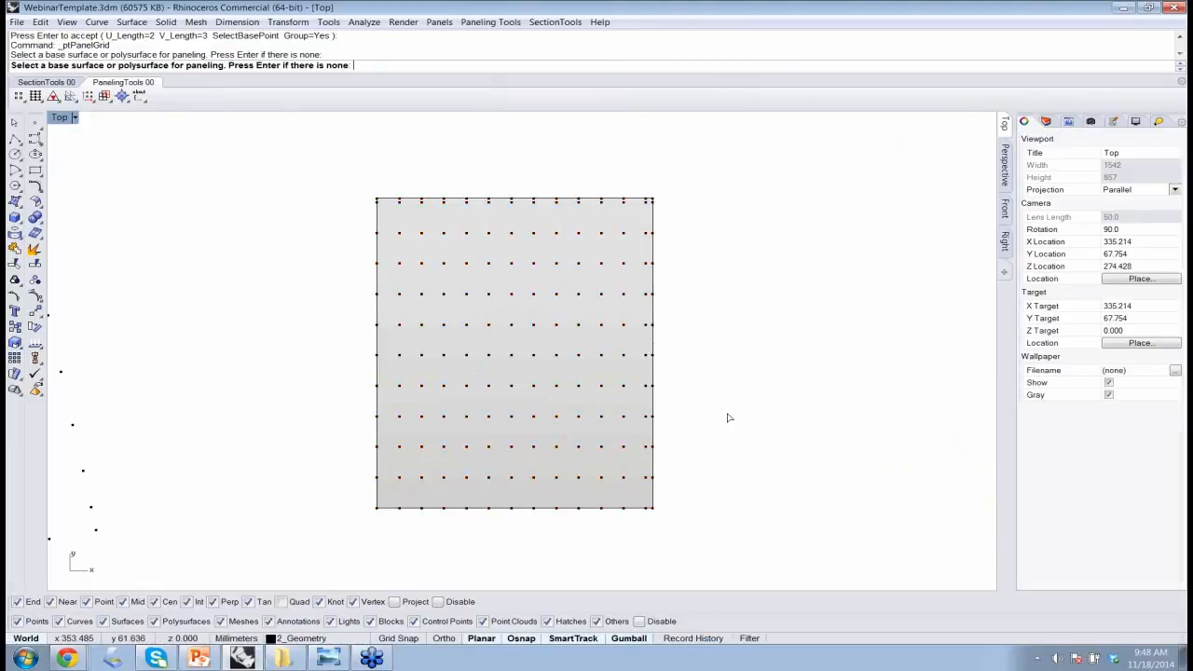
key("Return")
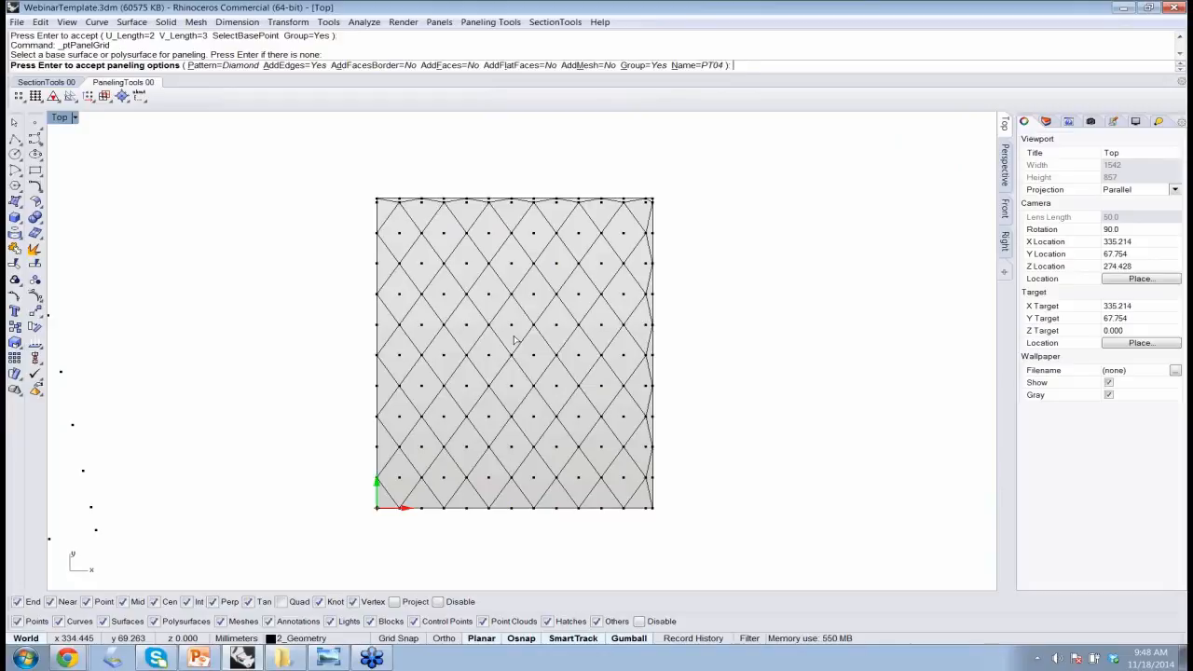
key("Return")
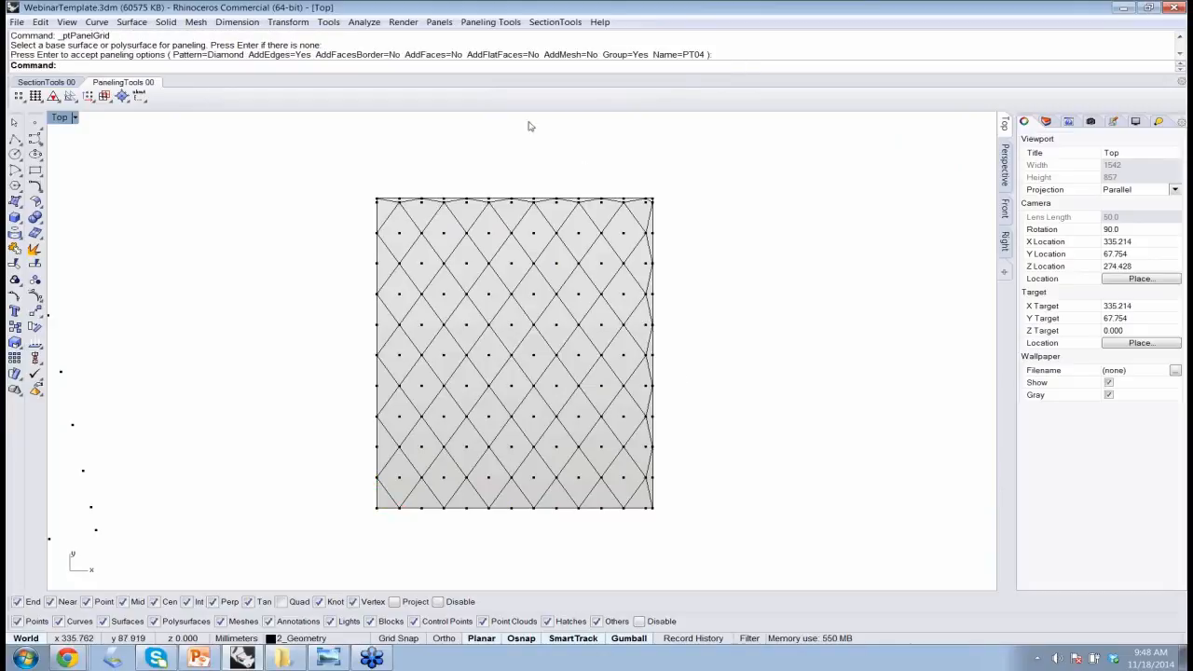
left_click(488, 22)
mouse_move(499, 54)
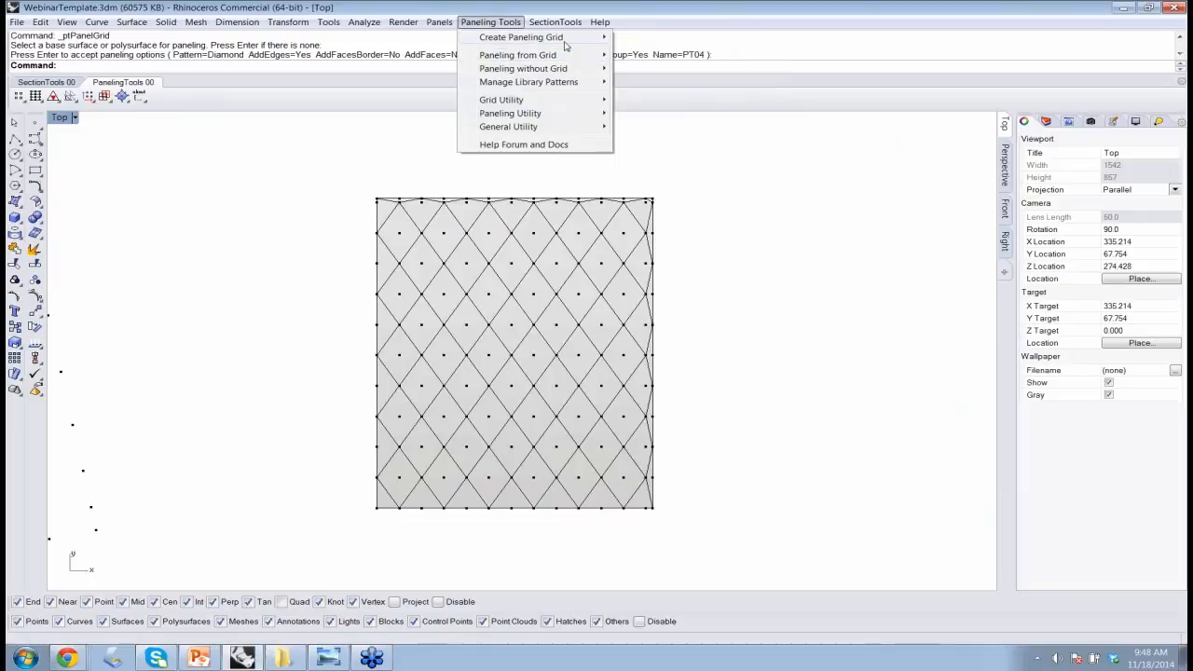
mouse_move(559, 38)
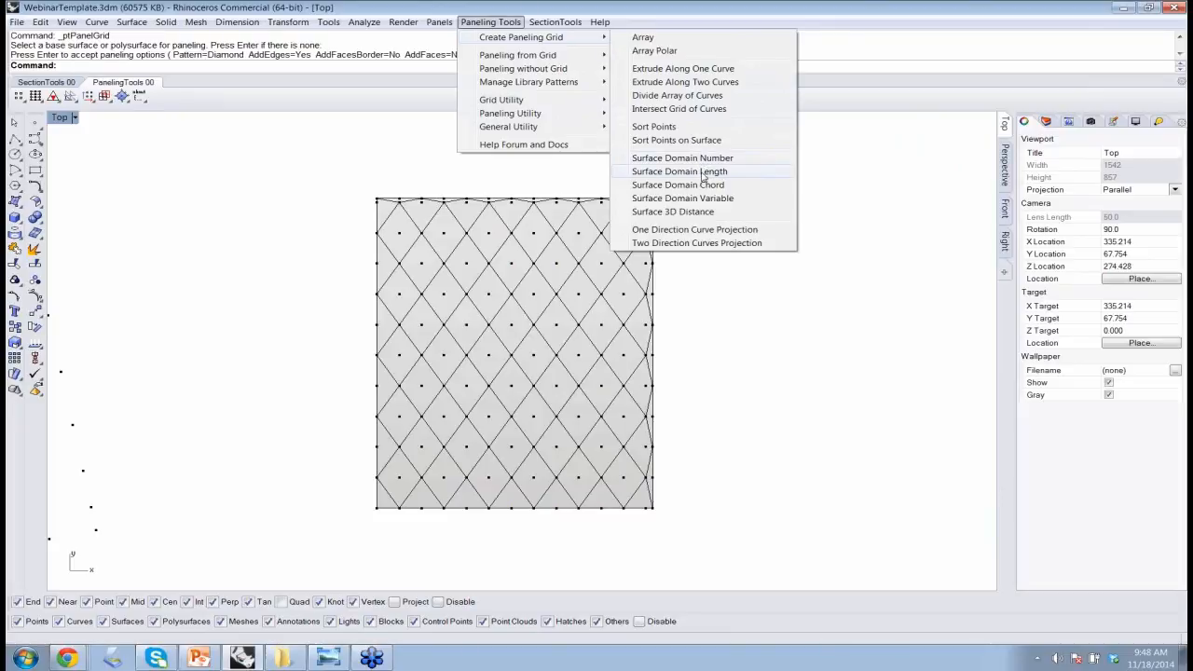
left_click(285, 249)
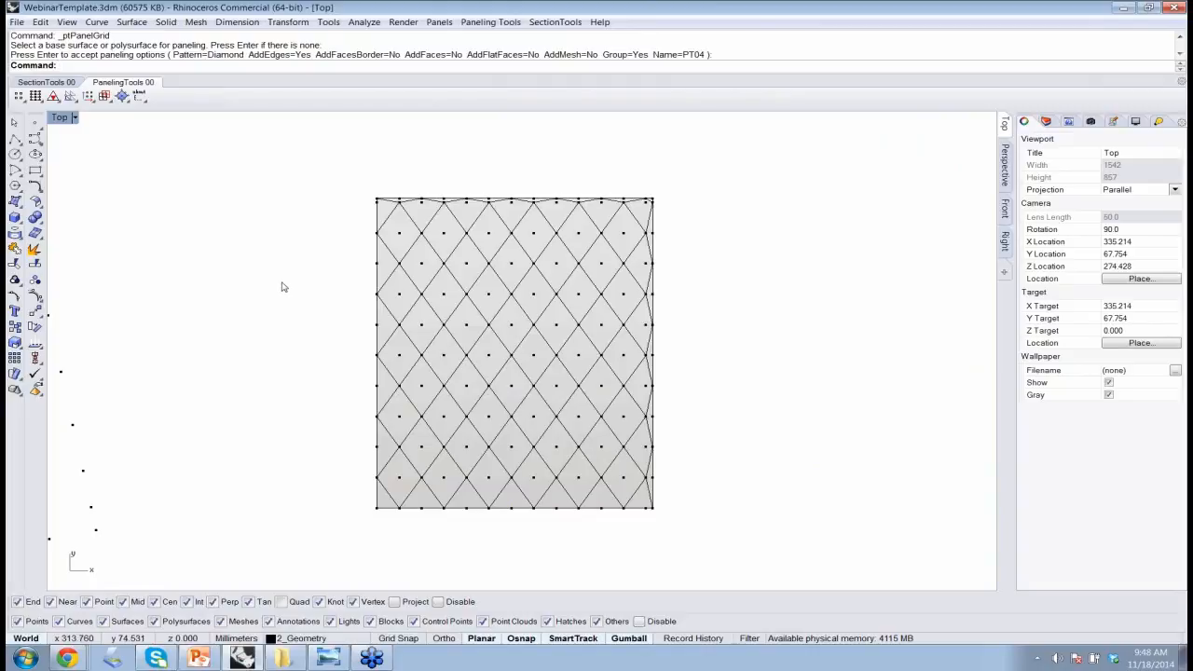
Duplicate the surface with the slanted grid horizontally into the empty area beyond the diamond-paneled surface
scroll(283, 287, "down", 4)
right_click_drag(214, 288, 303, 260)
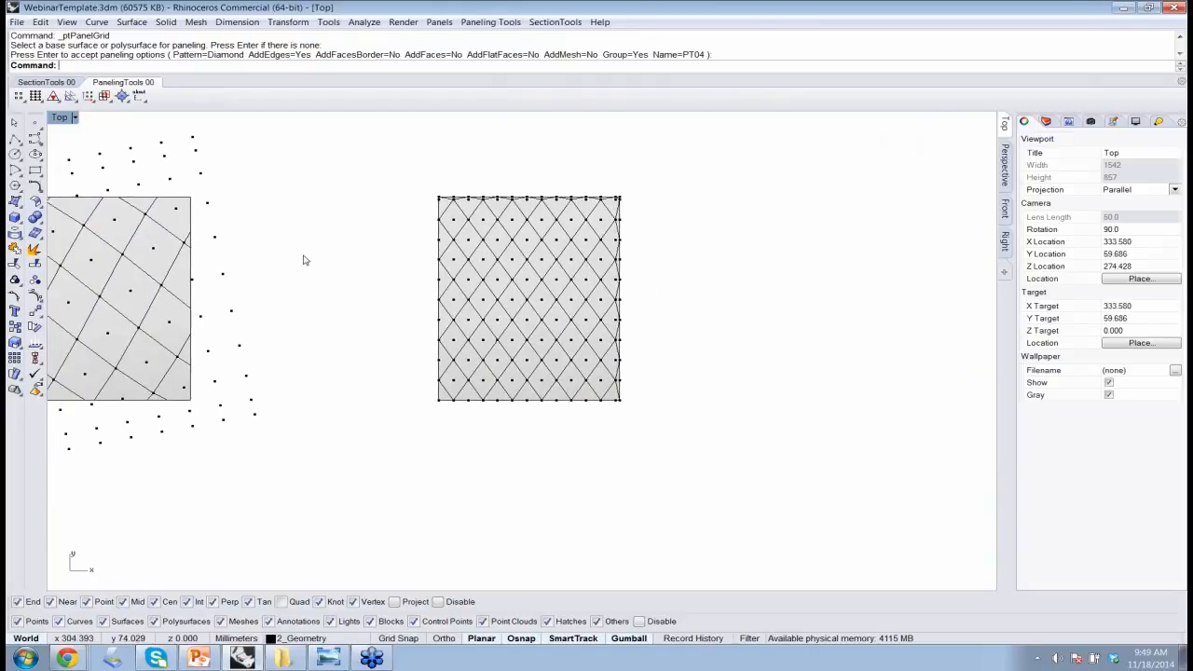
left_click(152, 266)
scroll(152, 265, "down", 2)
left_click_drag(155, 290, 789, 292)
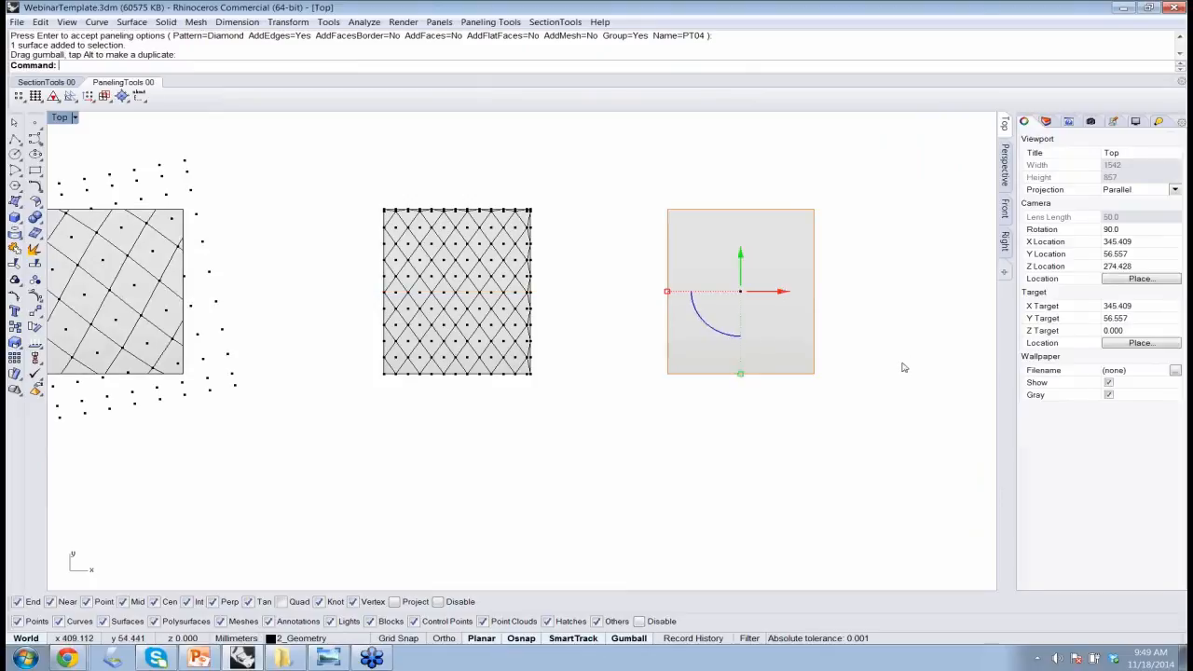
left_click(903, 367)
Try a Surface Domain Length grid on the new surface copy with U length 3 and V length 2
right_click_drag(903, 367, 754, 397)
scroll(661, 315, "up", 1)
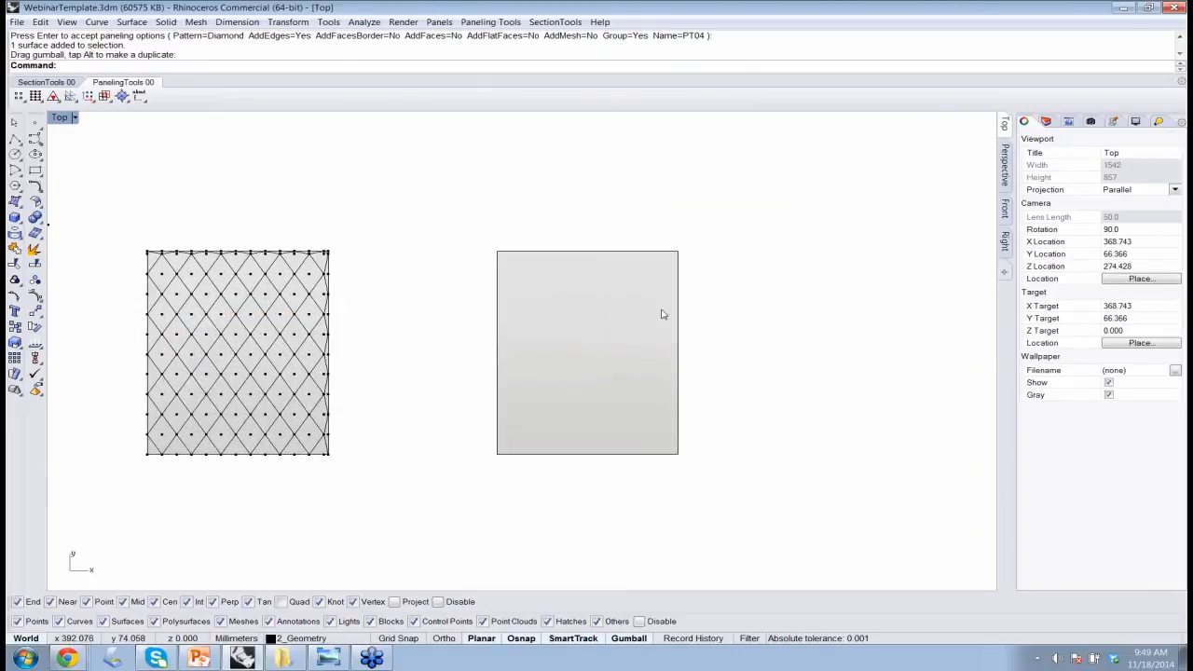
scroll(661, 312, "up", 4)
mouse_move(608, 359)
right_mouse_down()
mouse_move(607, 322)
mouse_move(598, 355)
right_mouse_up()
scroll(608, 325, "up", 2)
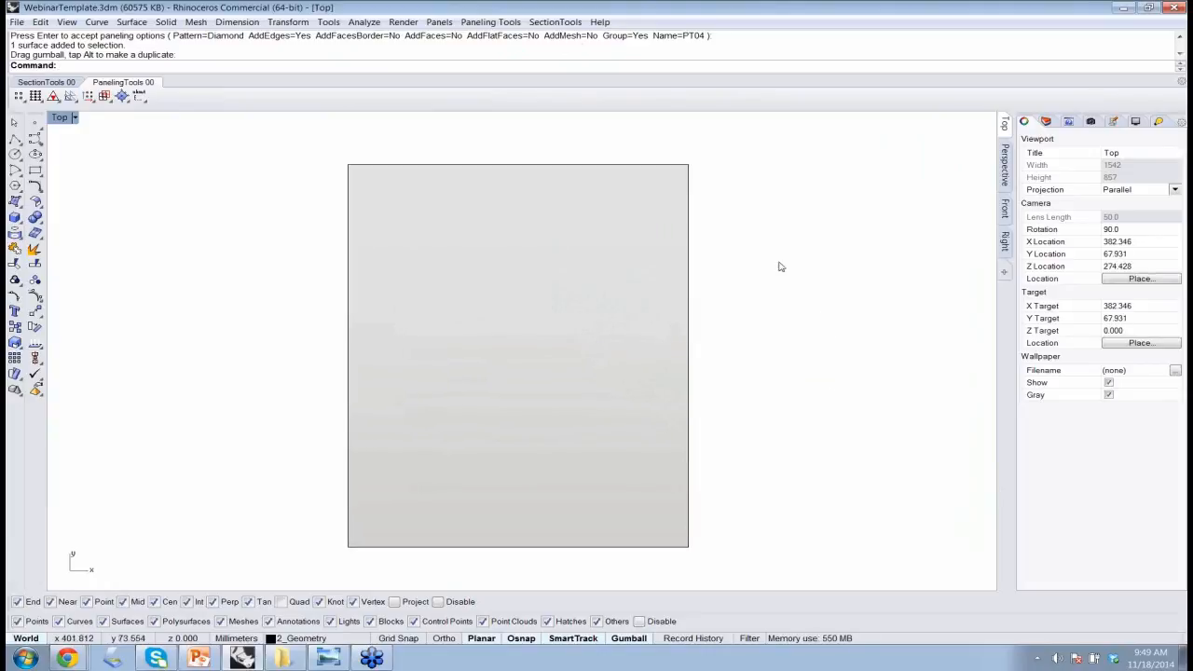
left_click(499, 22)
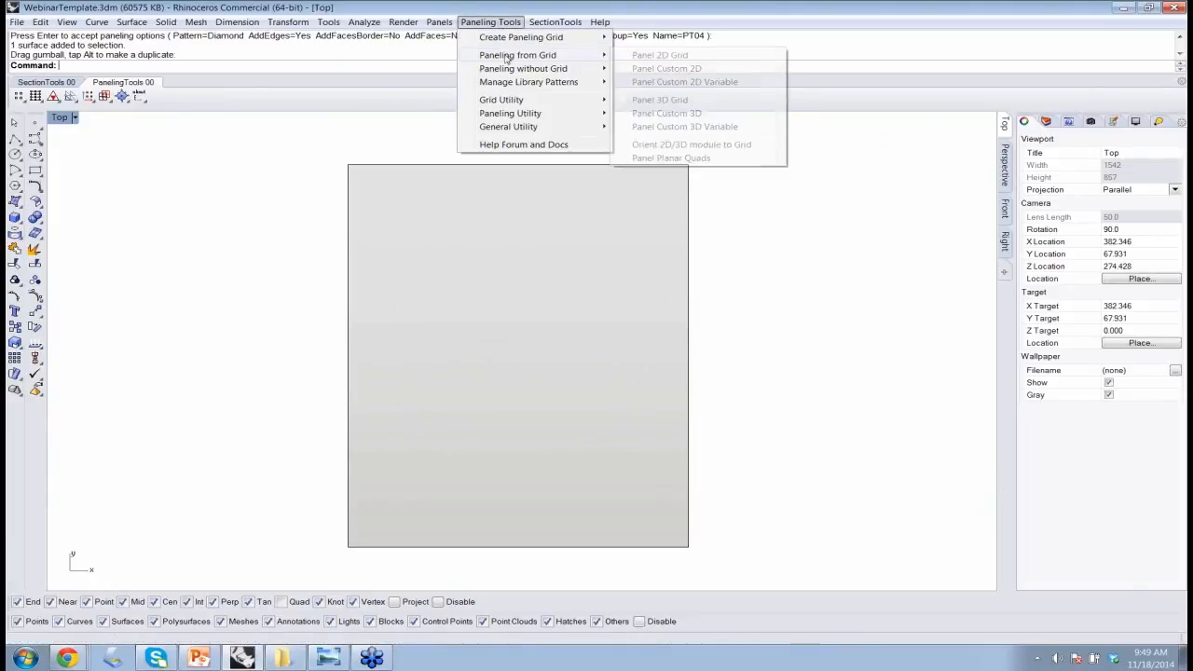
left_click(712, 171)
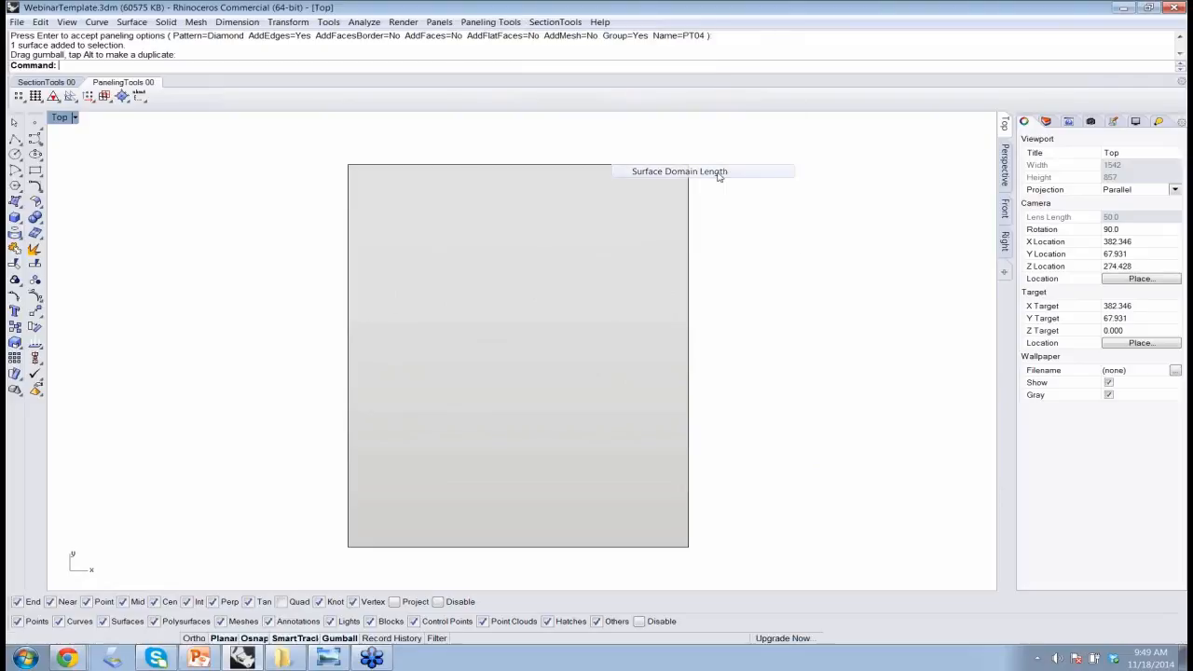
left_click(555, 375)
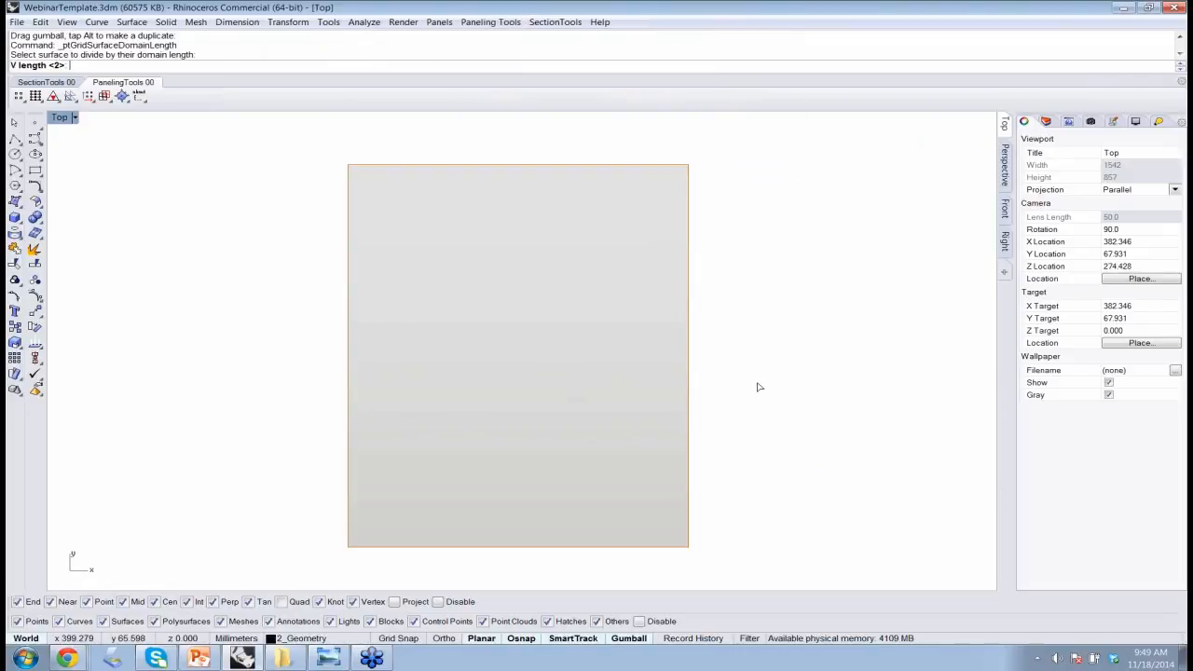
key("Return")
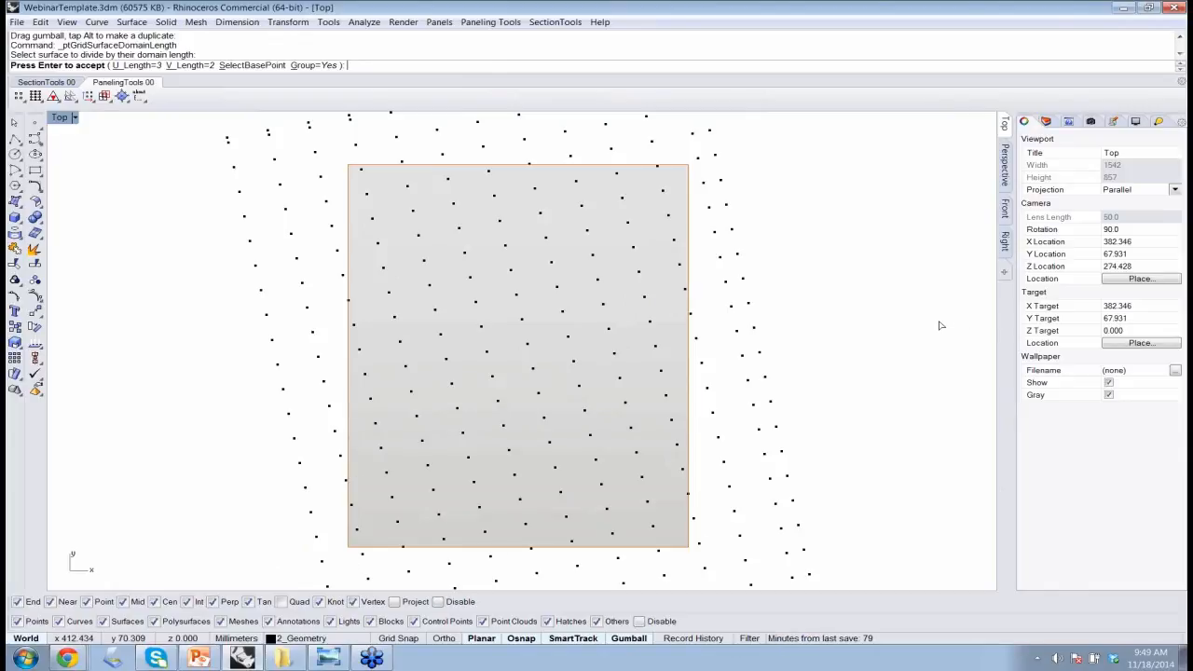
key("Return")
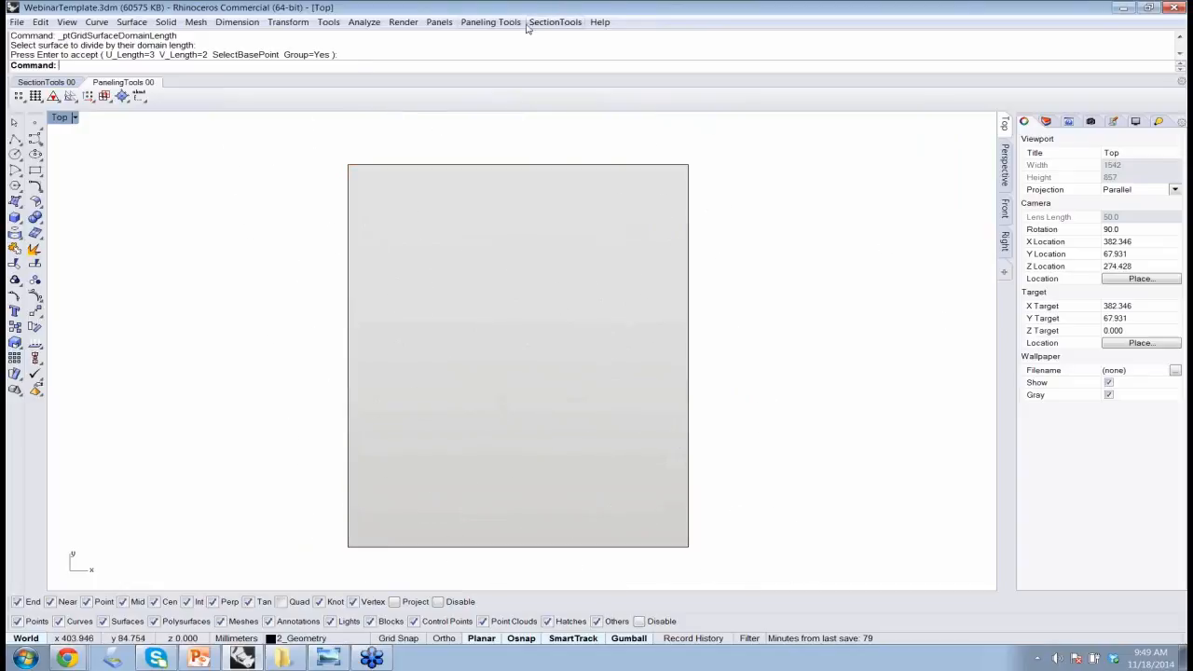
Start a One Direction Curve Projection grid on the surface copy, using its lower edge as the curve
left_click(509, 22)
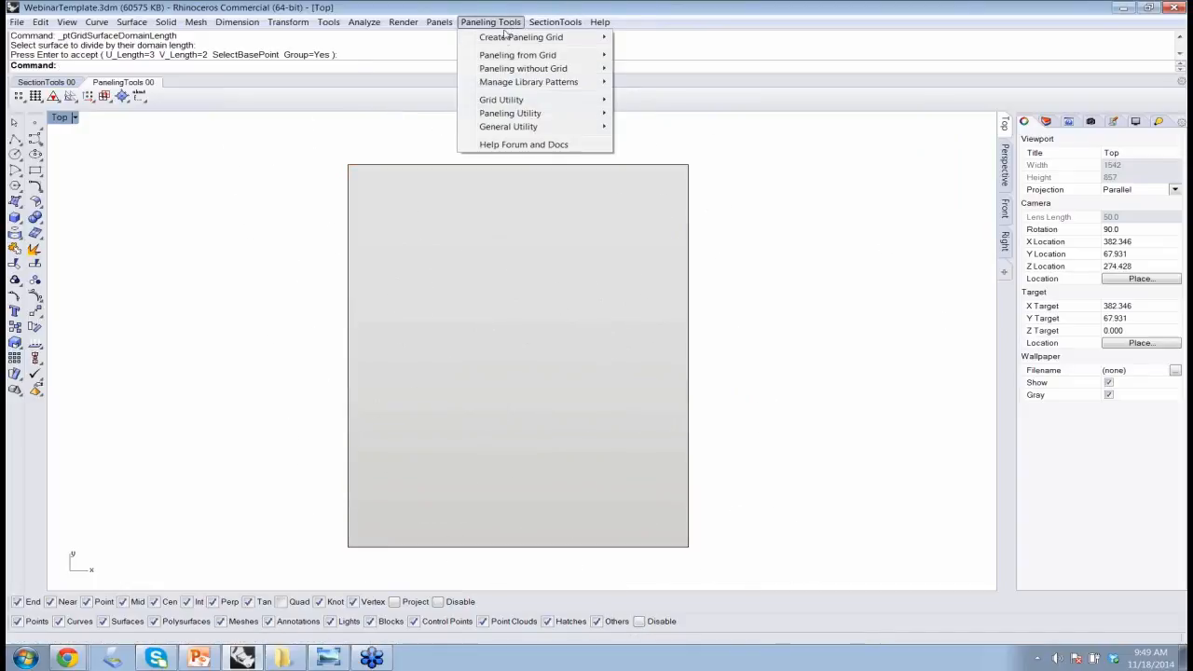
mouse_move(522, 37)
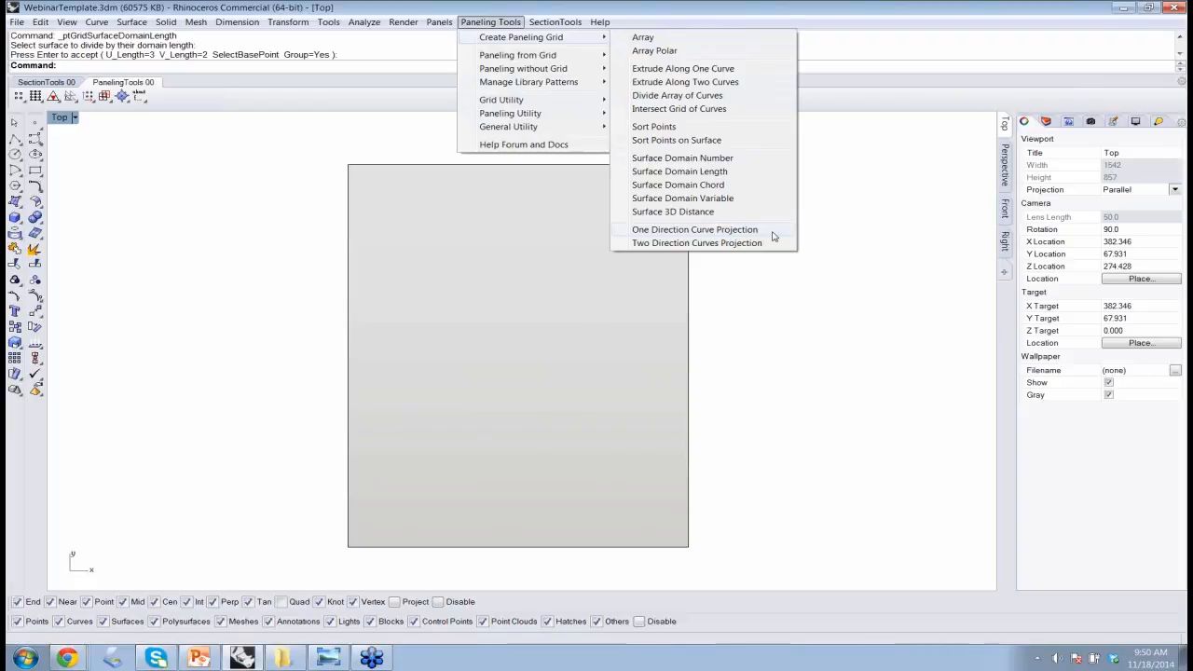
left_click(738, 229)
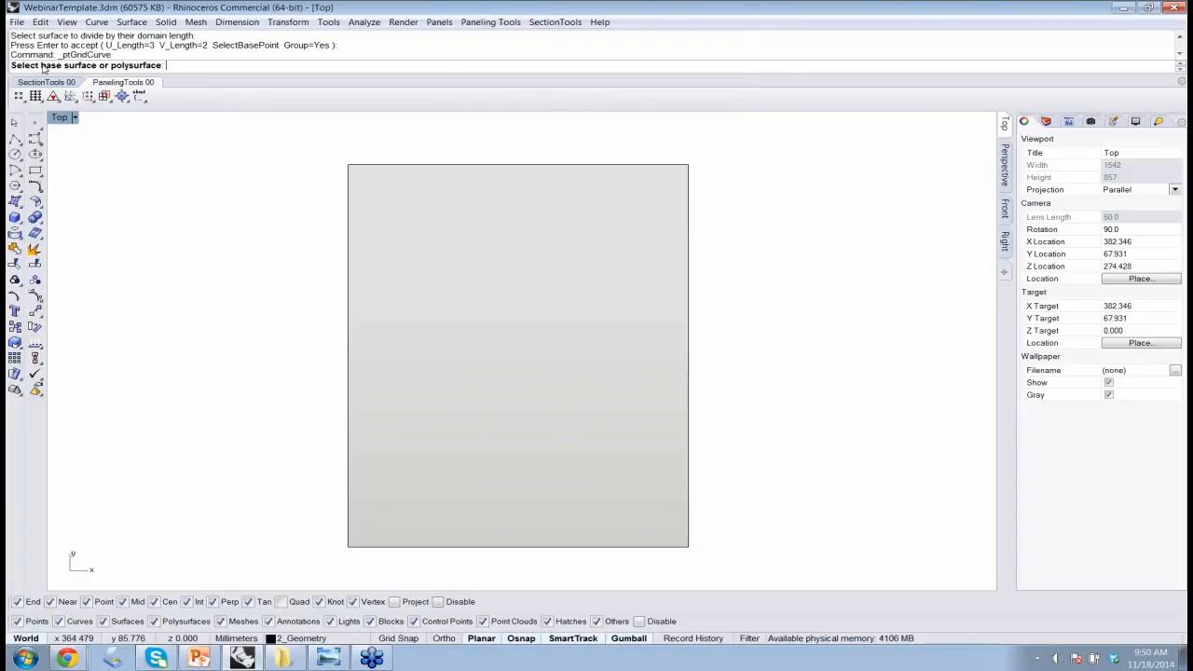
left_click(584, 330)
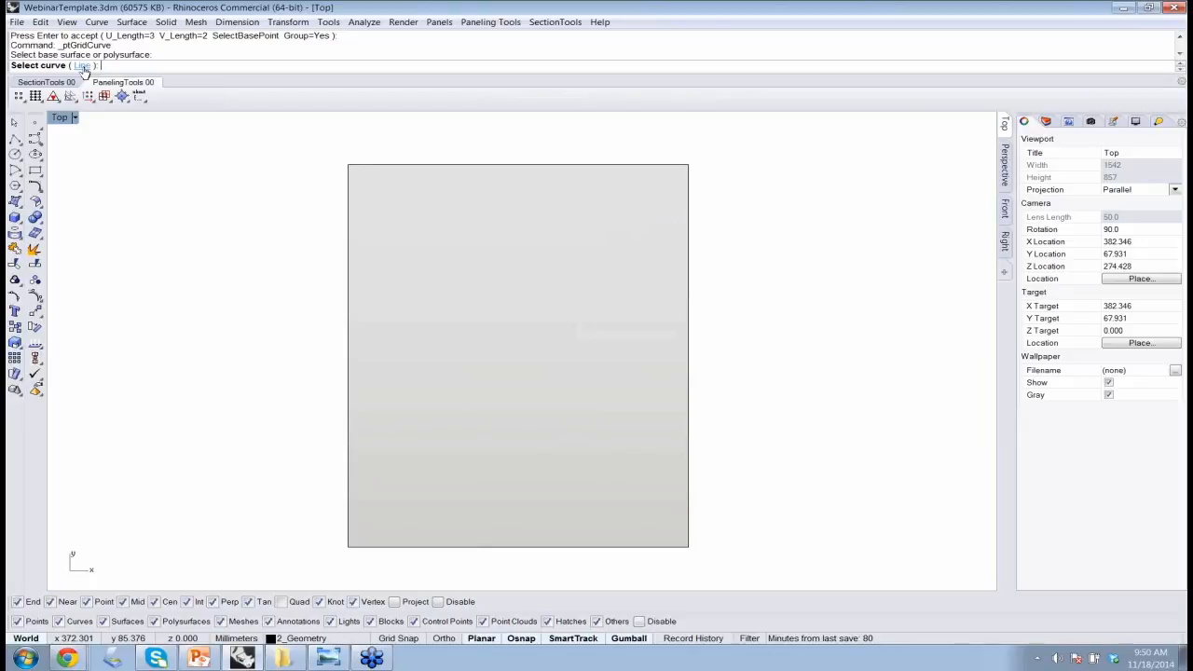
left_click(431, 550)
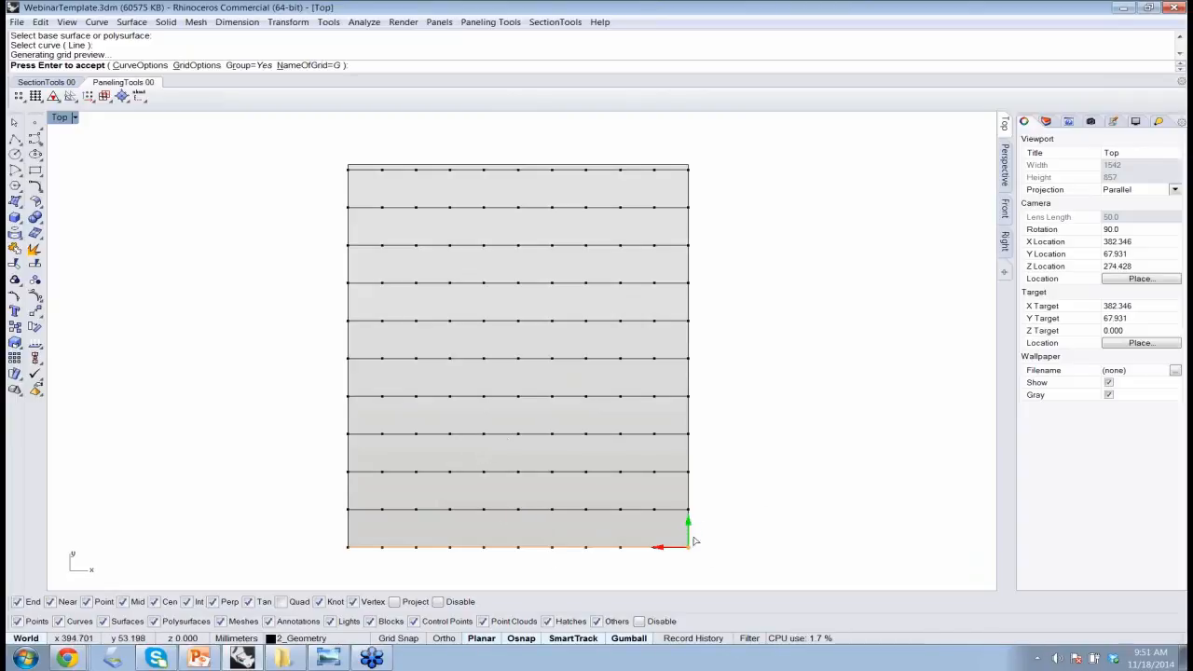
Set the projection grid's curve options to 15 cuts with a spacing of 2.5 and accept them
left_click(138, 66)
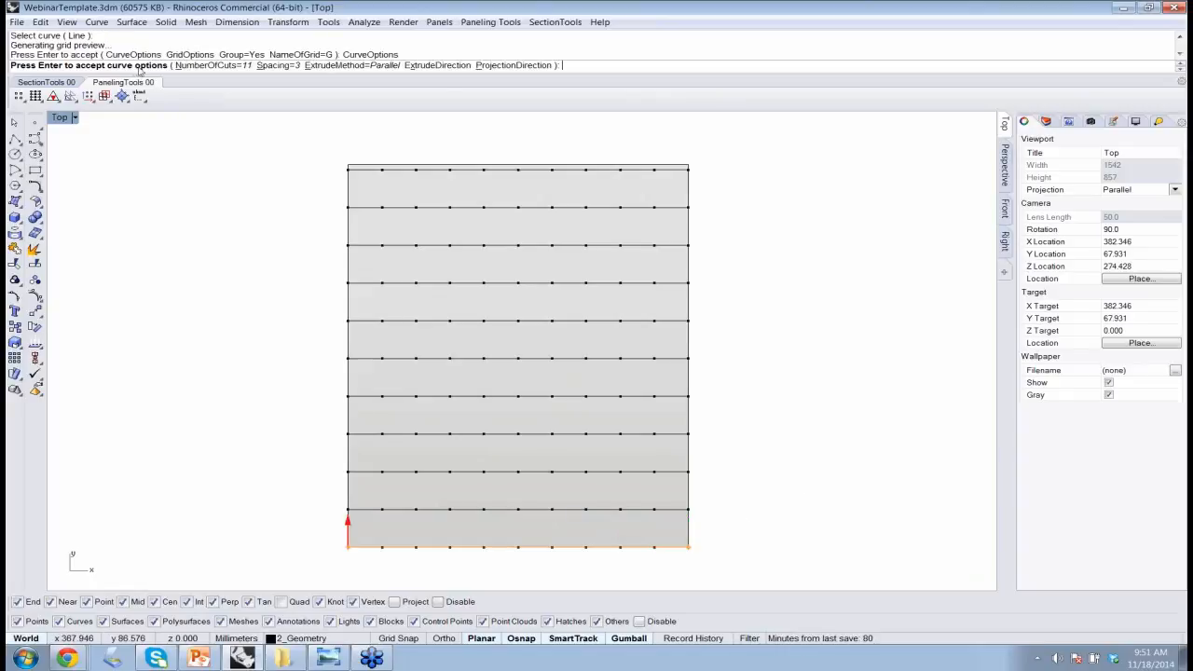
left_click(206, 66)
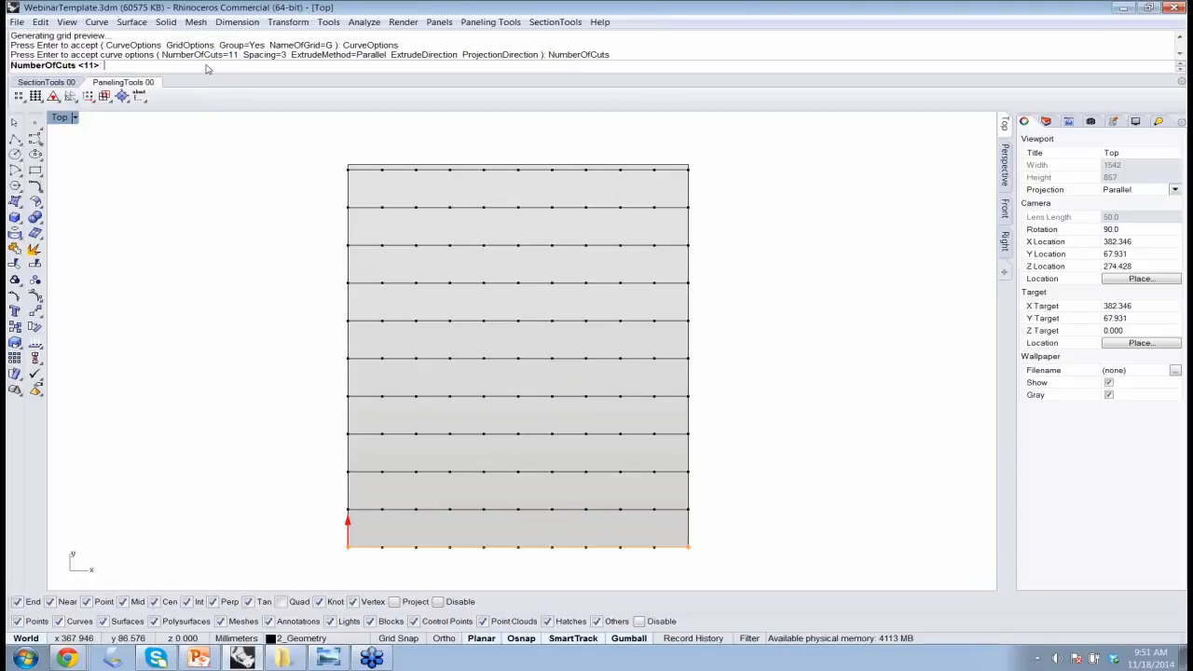
type("15")
key("Return")
right_click_drag(287, 284, 280, 206)
left_click(270, 65)
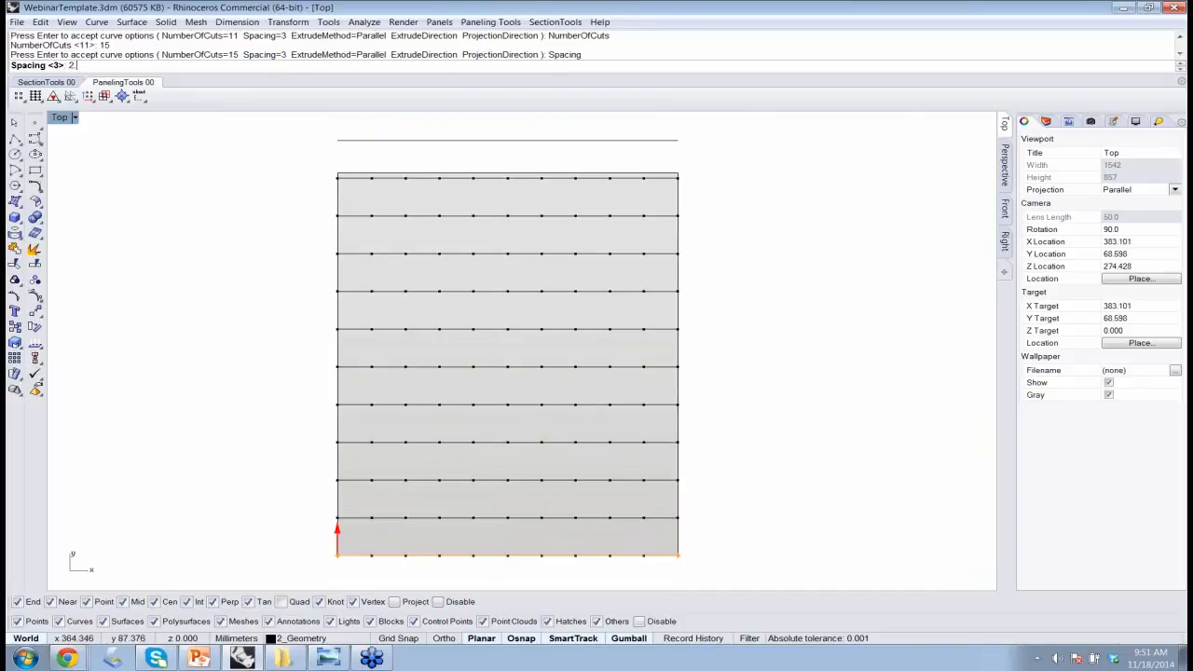
type("2.5")
key("Return")
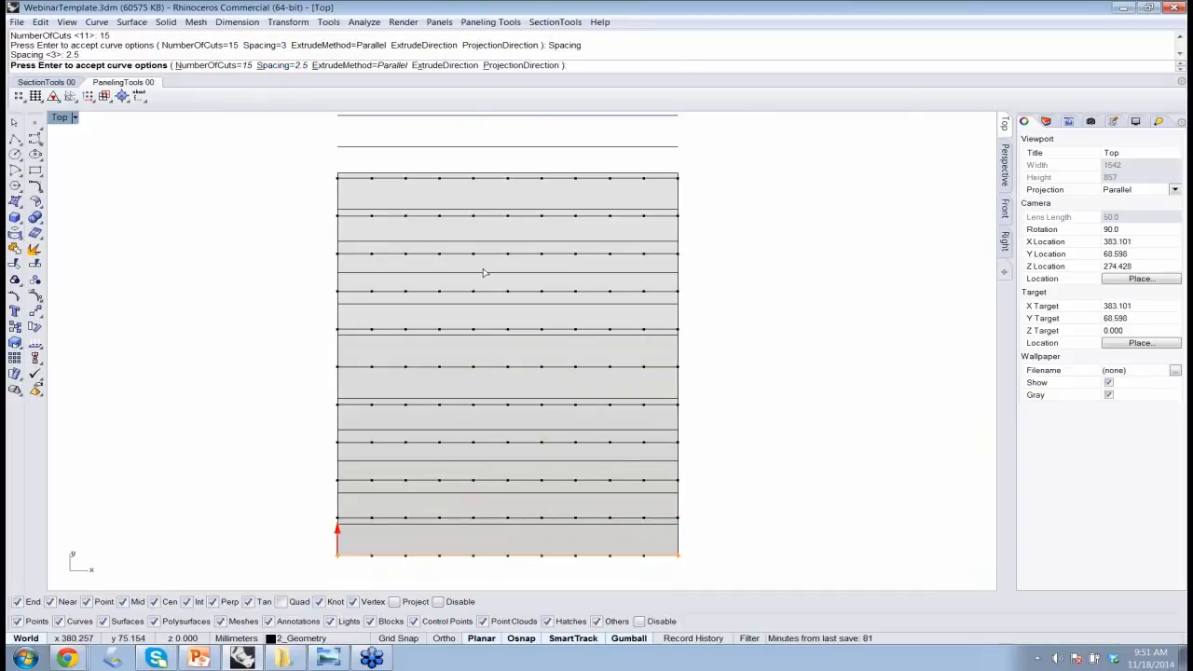
right_click_drag(608, 295, 607, 269)
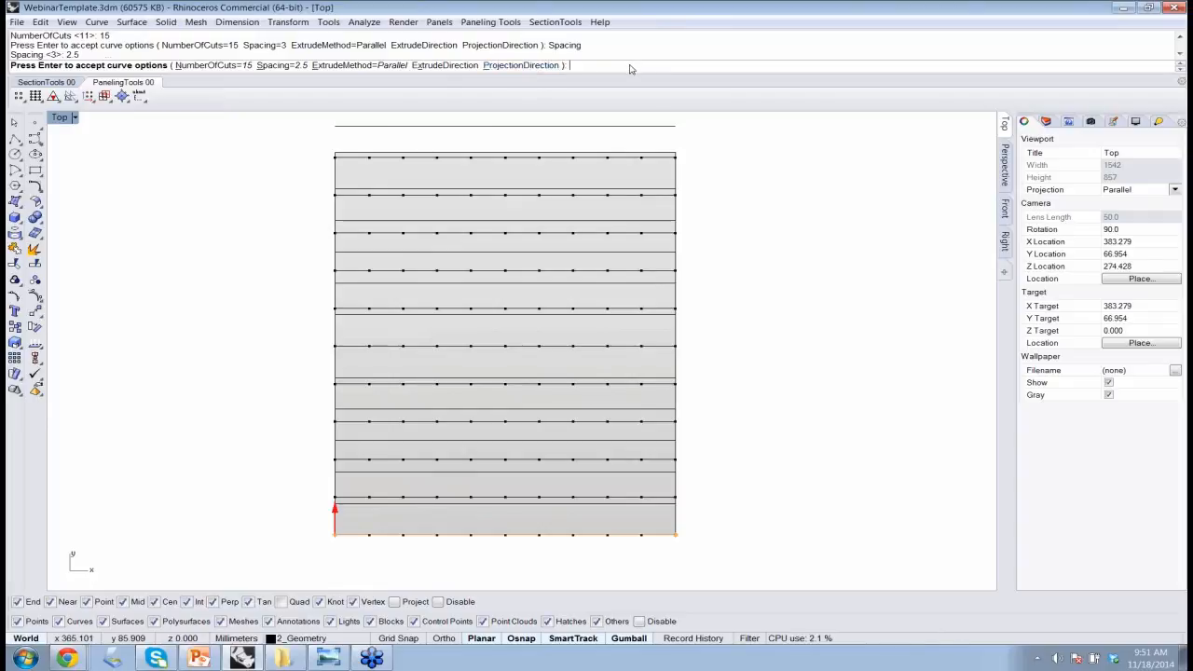
key("Return")
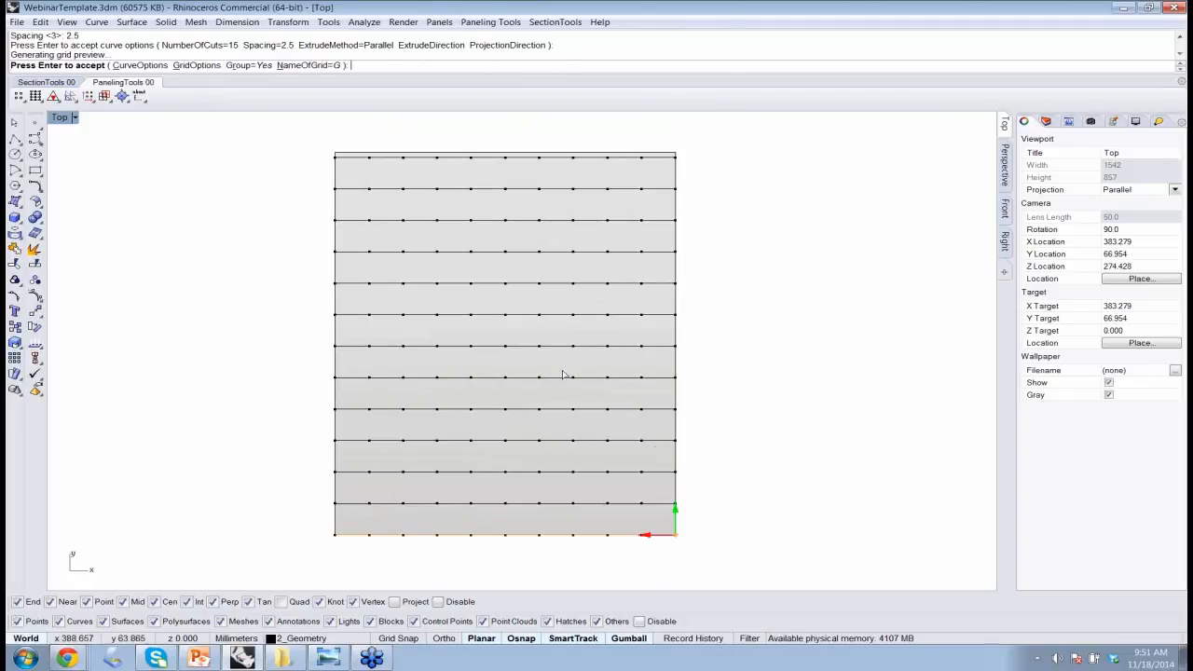
Set the grid options to the Number method with 20 spans and generate the curve projection point grid
left_click(197, 66)
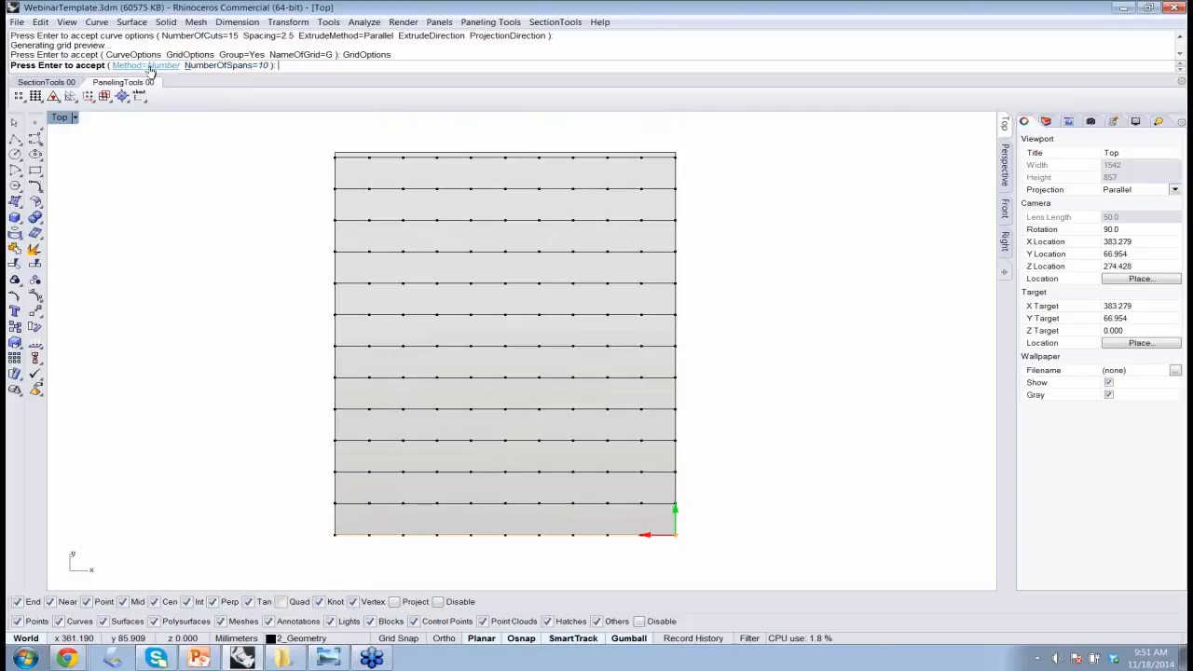
left_click(147, 66)
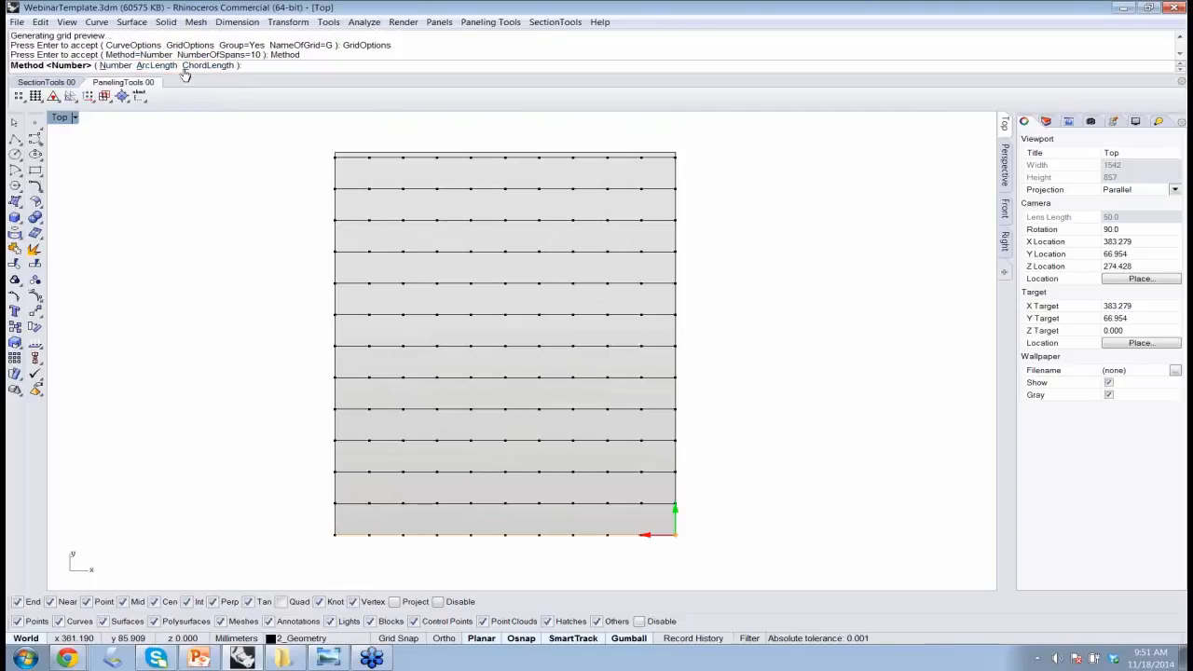
left_click(116, 65)
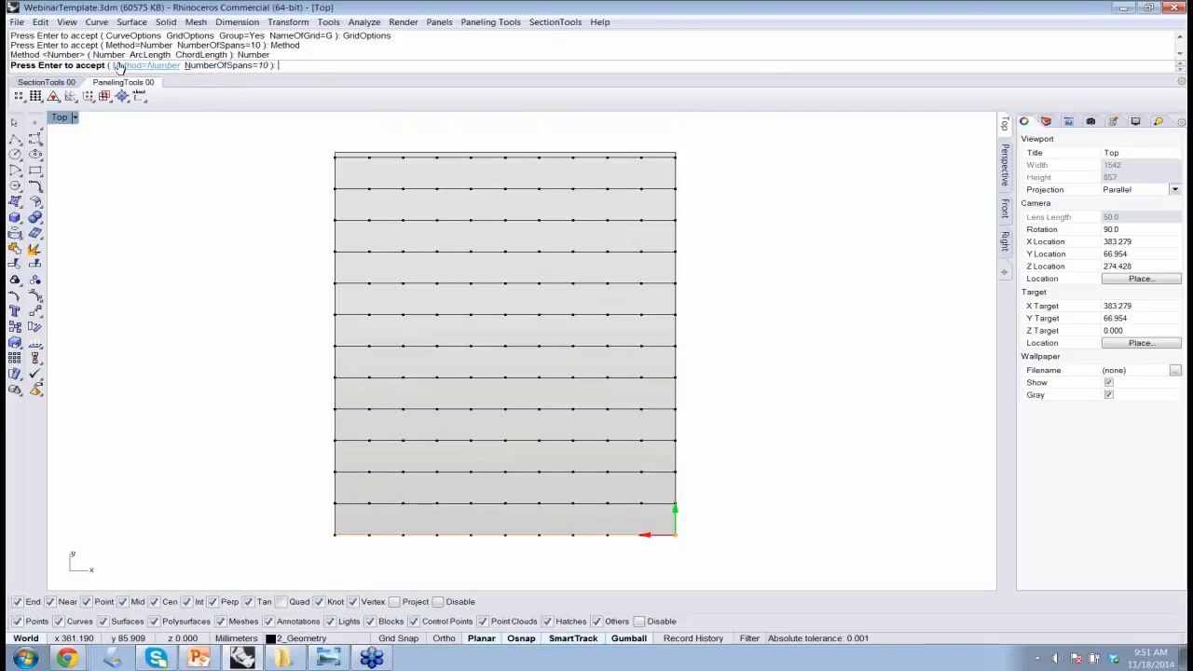
left_click(228, 66)
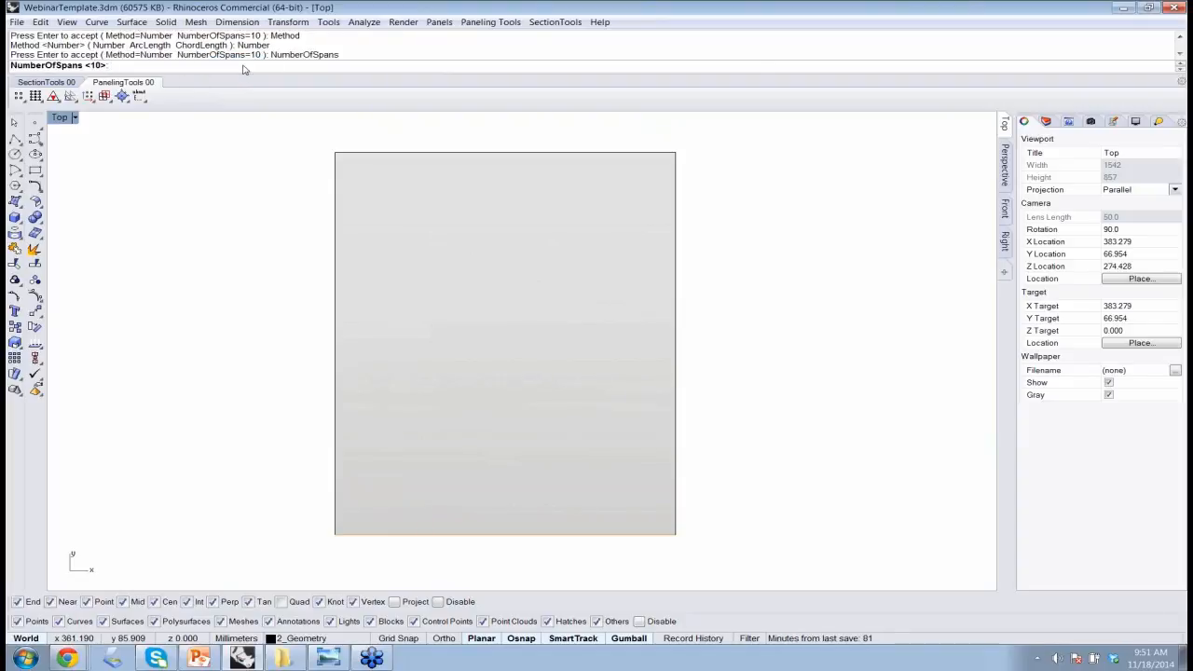
key("Return")
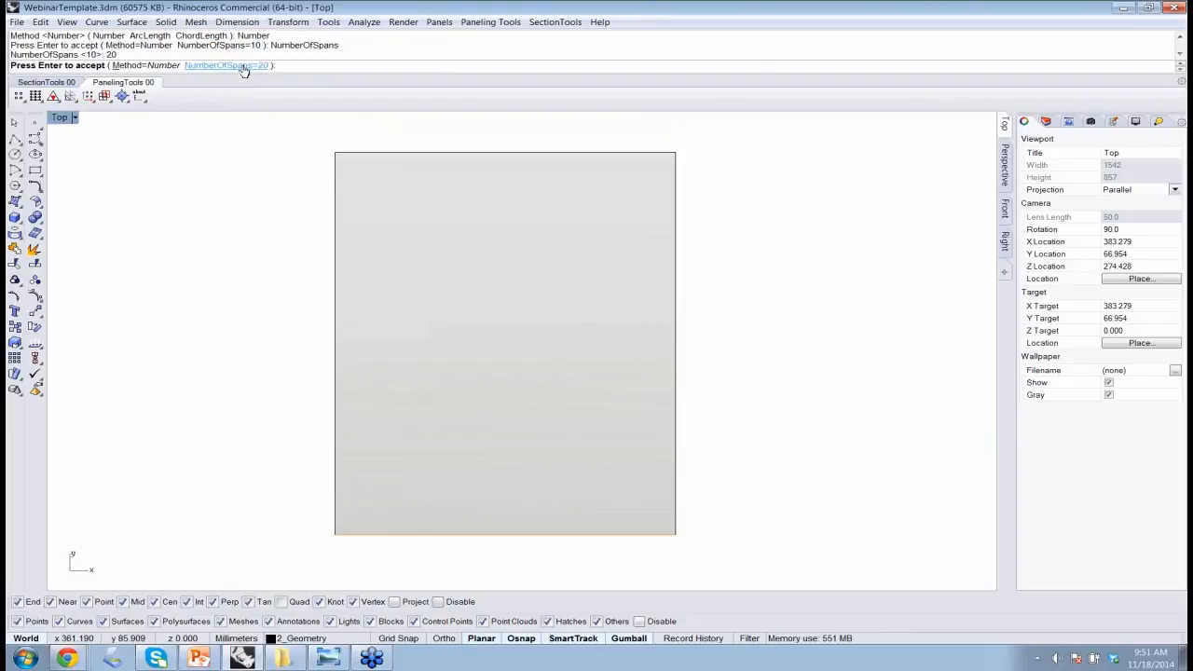
key("Return")
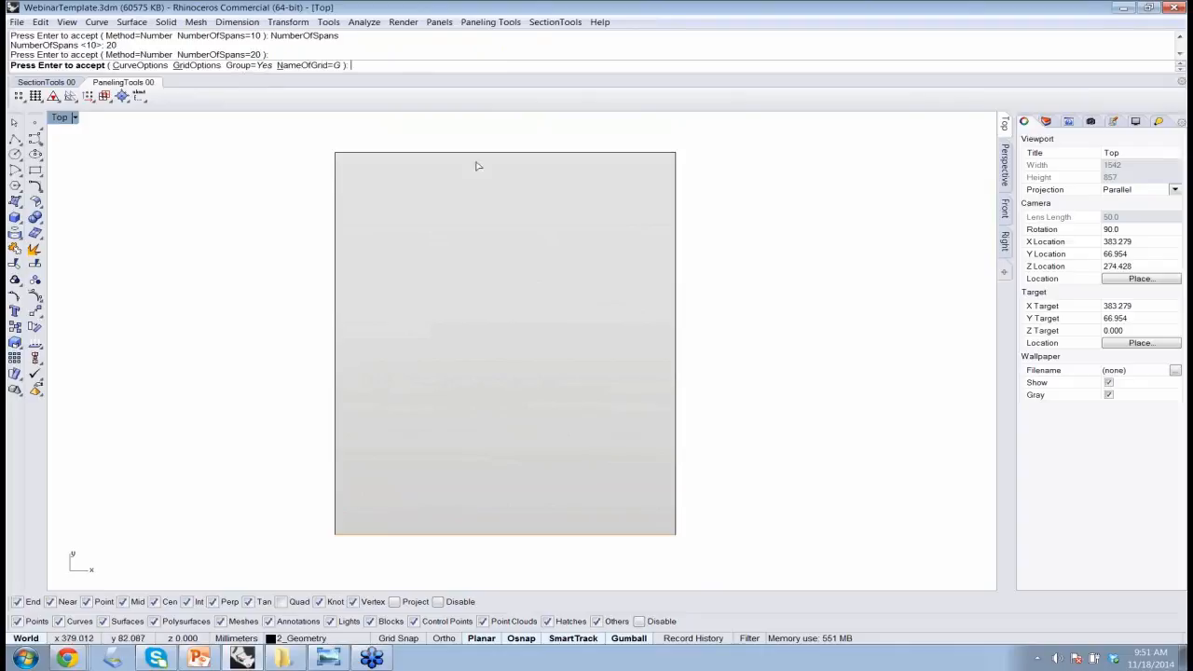
key("Return")
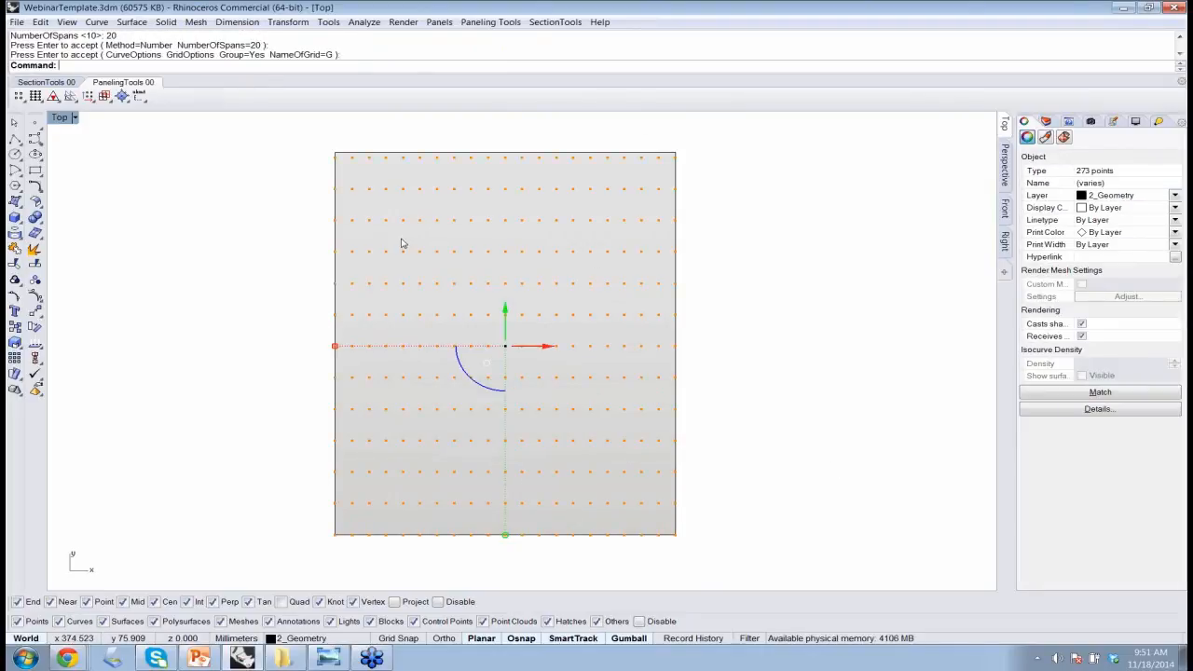
left_click(726, 466)
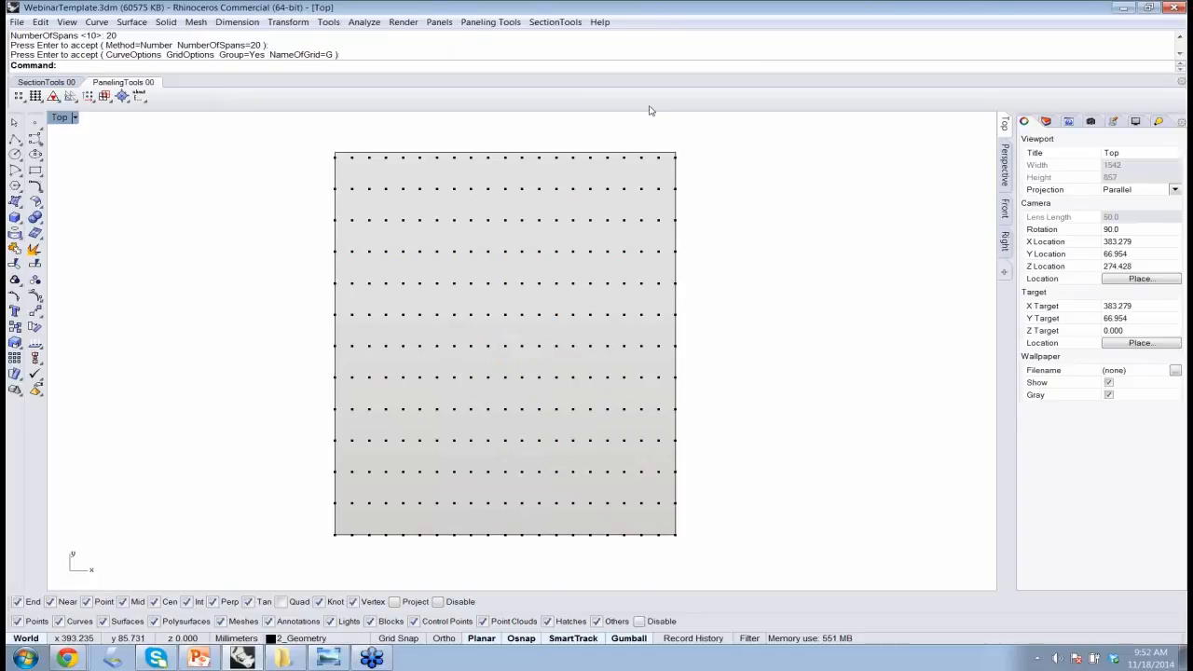
Panel the curve projection grid with Panel 2D Grid, using the Diamond pattern with edges and no base surface
left_click(487, 22)
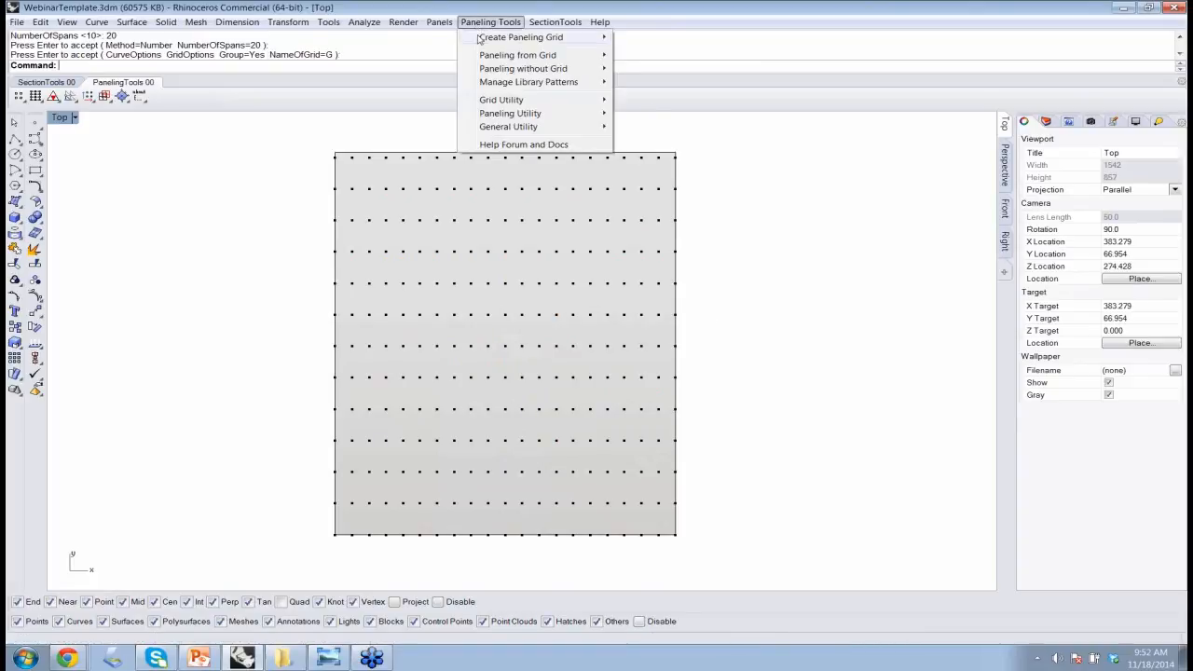
mouse_move(513, 55)
left_click(685, 56)
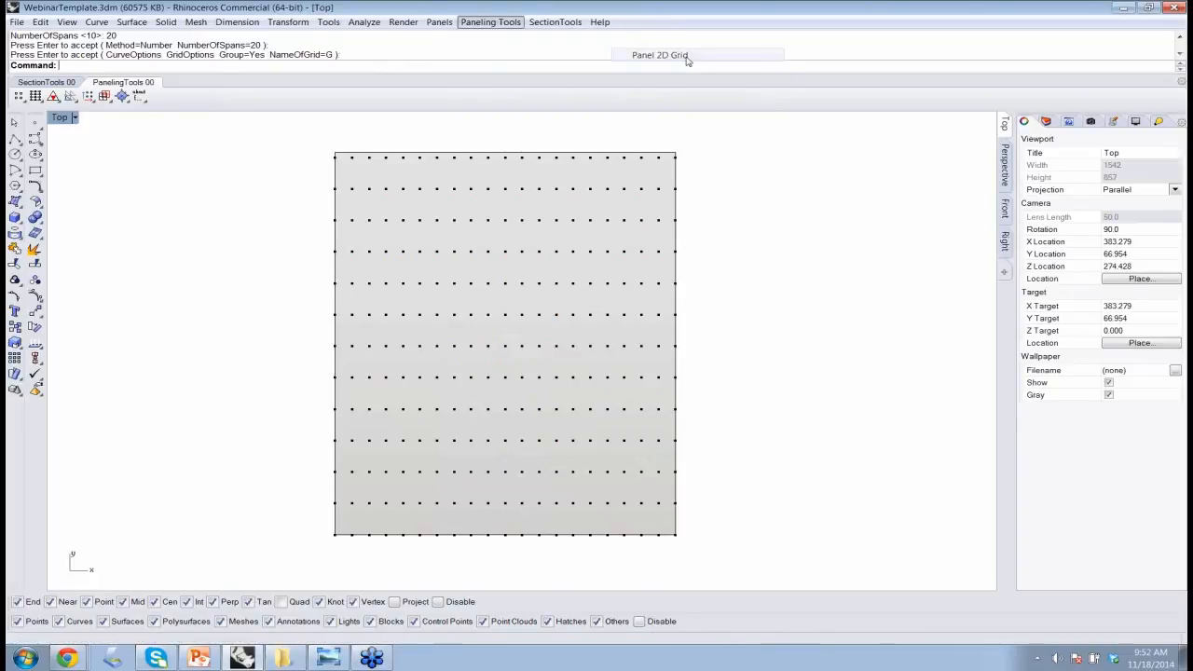
left_click(569, 254)
key("Return")
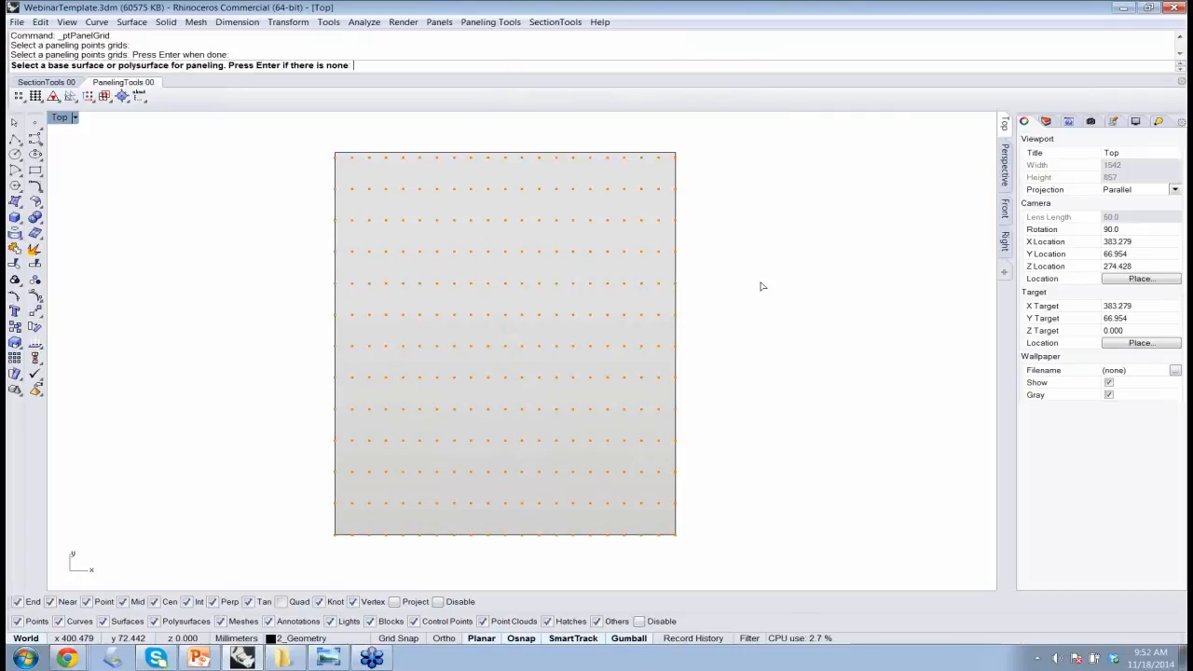
key("Return")
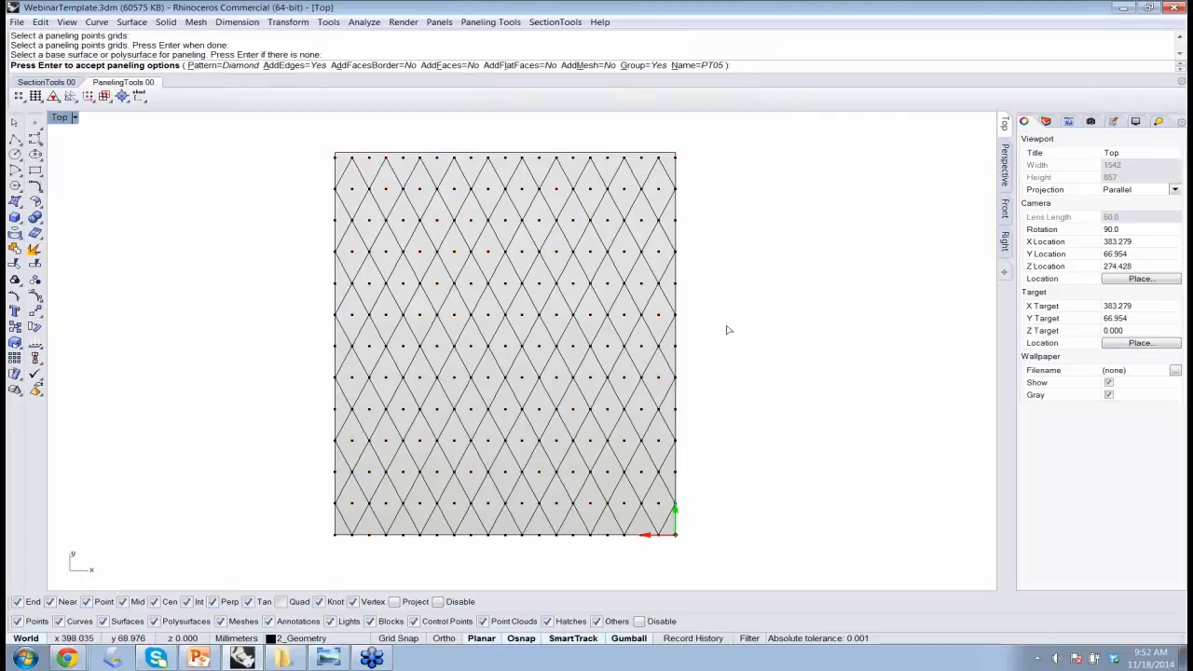
key("Return")
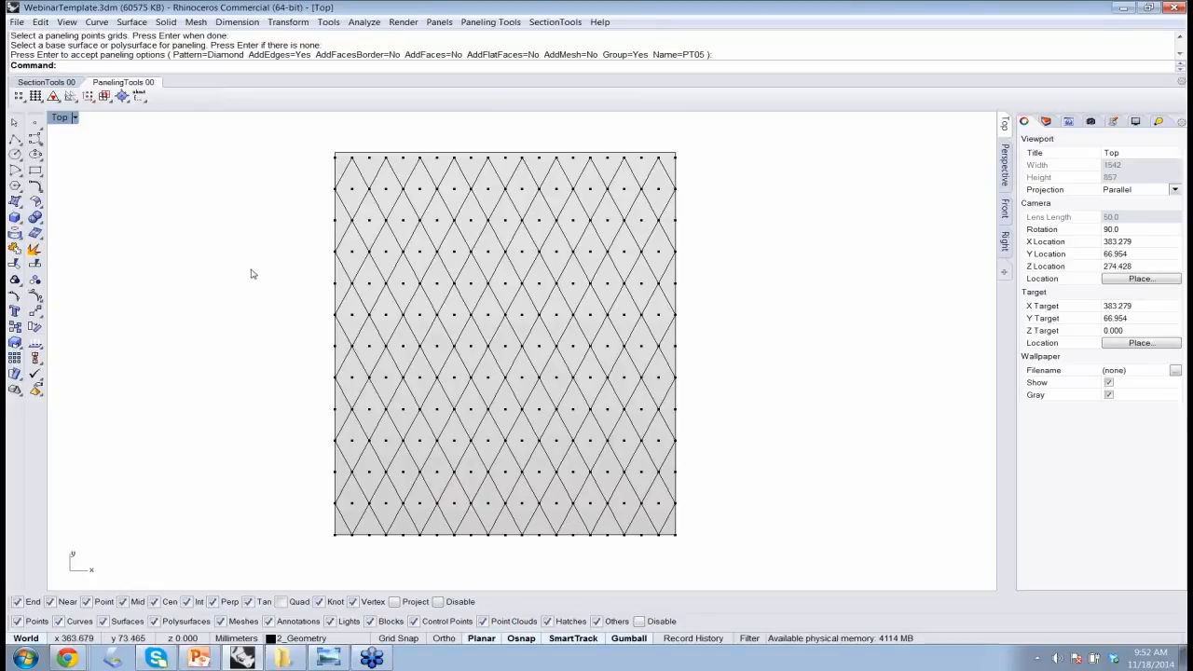
Review the paneled surfaces from the newest one back to the first two under the guiding geometry heading
scroll(256, 301, "down", 1)
right_click_drag(205, 269, 365, 267)
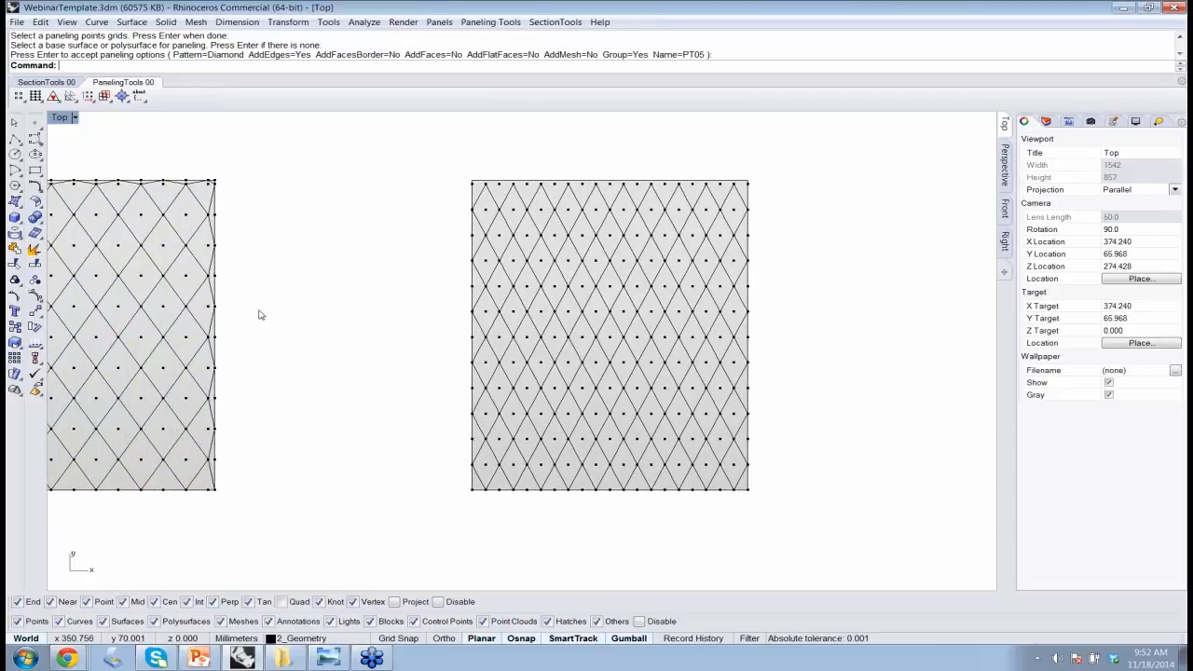
right_click_drag(229, 293, 810, 340)
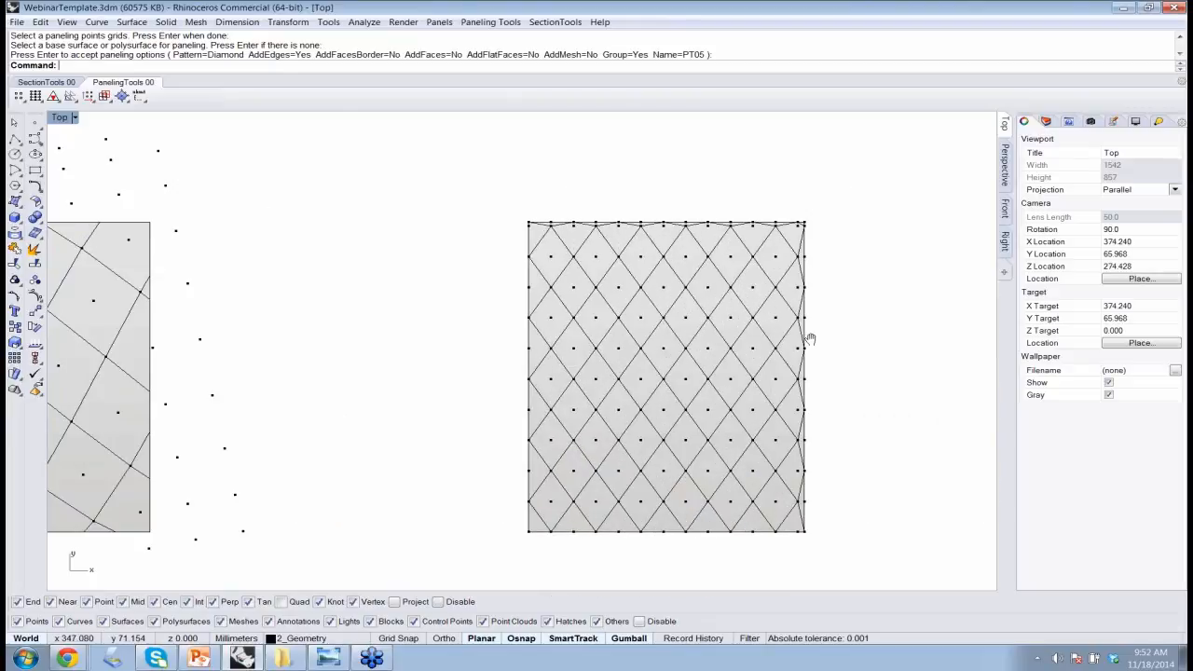
right_click_drag(206, 294, 1011, 294)
right_click_drag(66, 294, 450, 303)
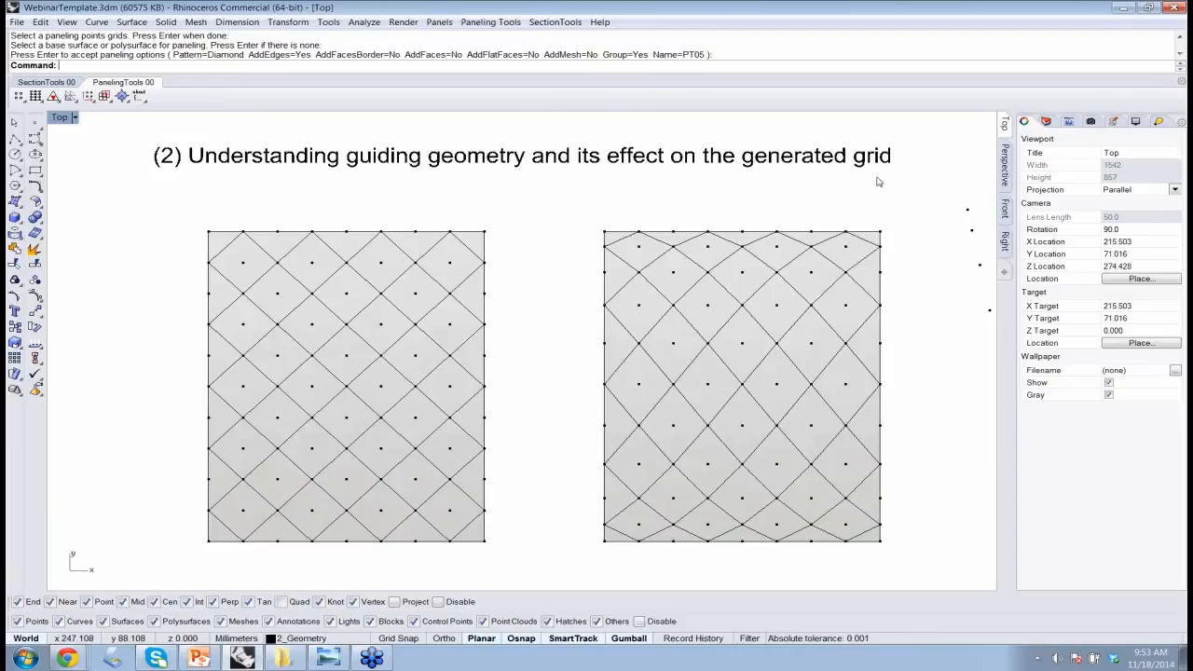
Check the PanelingTools version through Help Forum and Docs, decline opening the help, and bring up the list of open Chrome windows
left_click(481, 22)
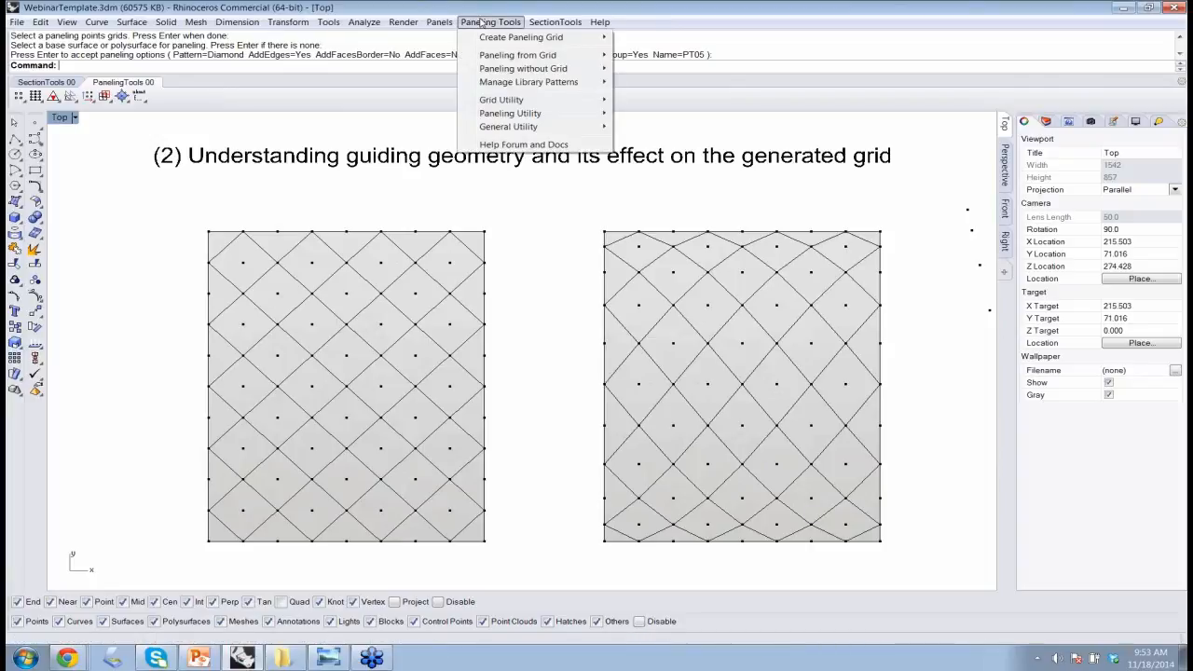
left_click(532, 147)
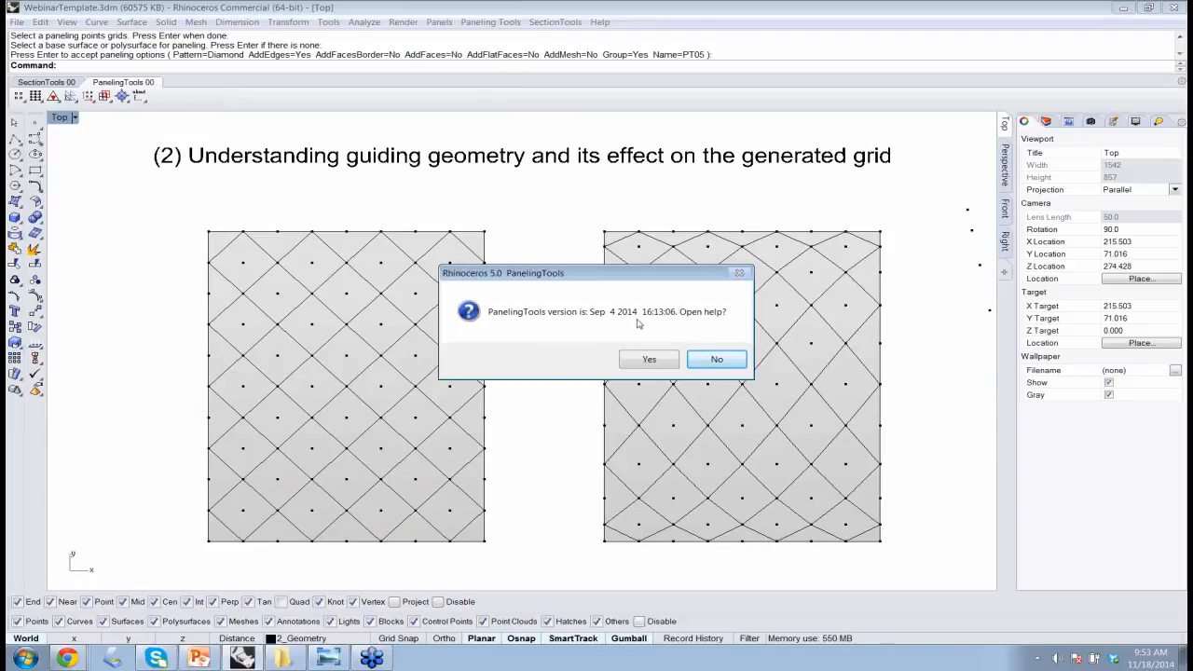
left_click(713, 359)
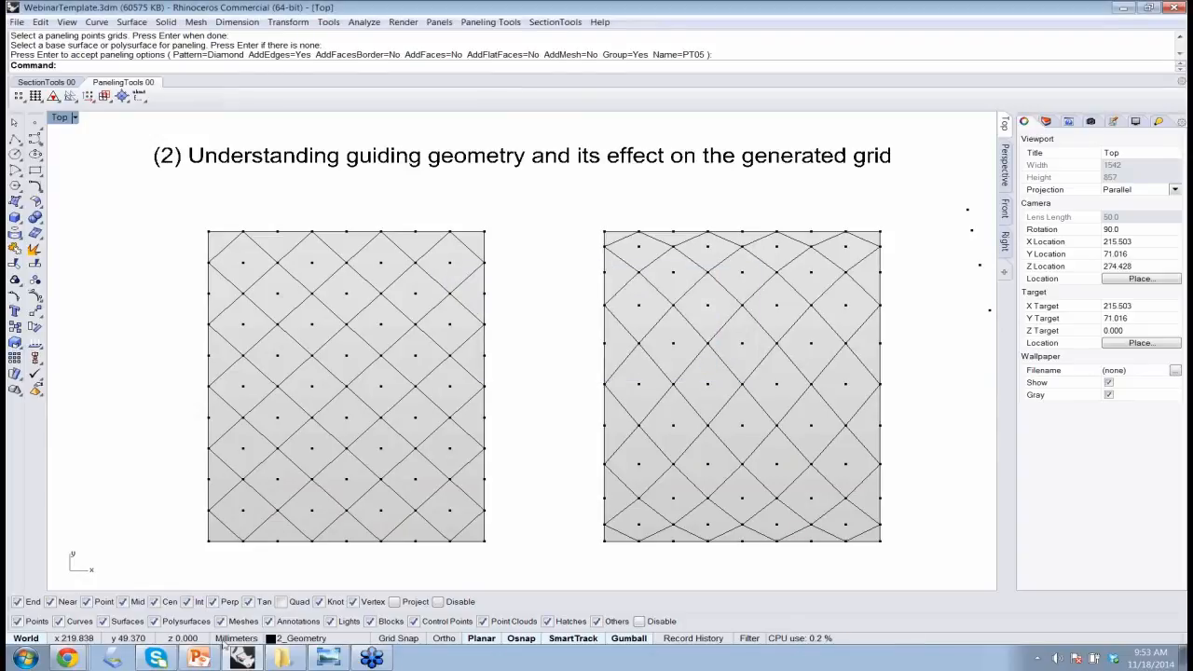
left_click(66, 659)
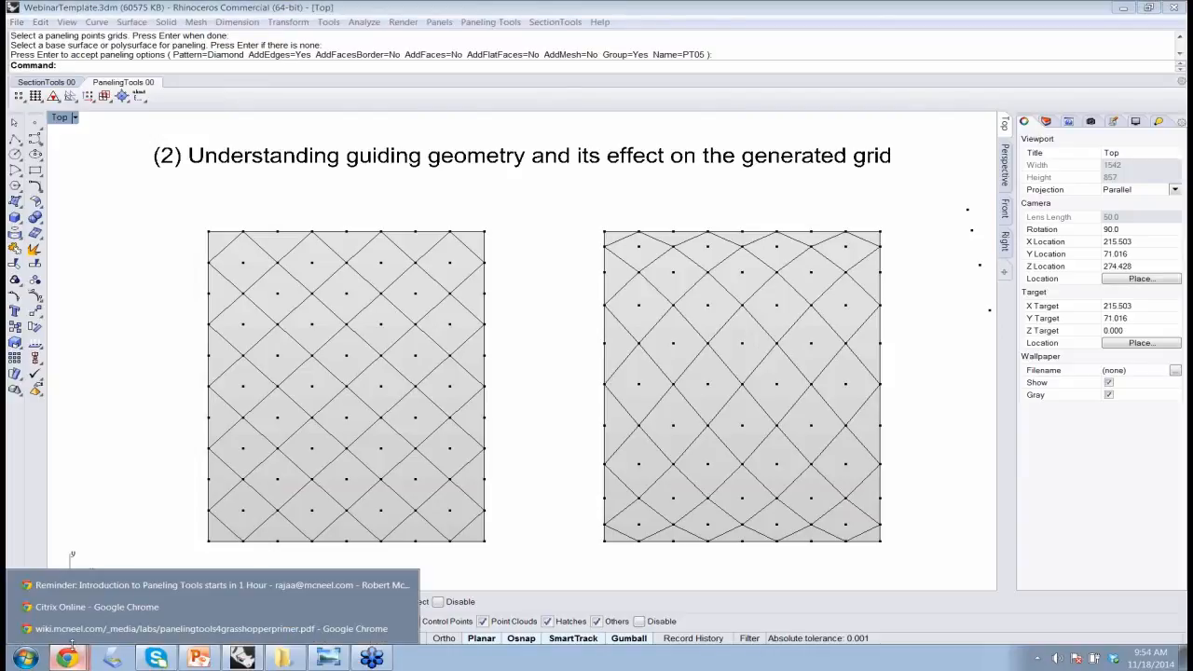